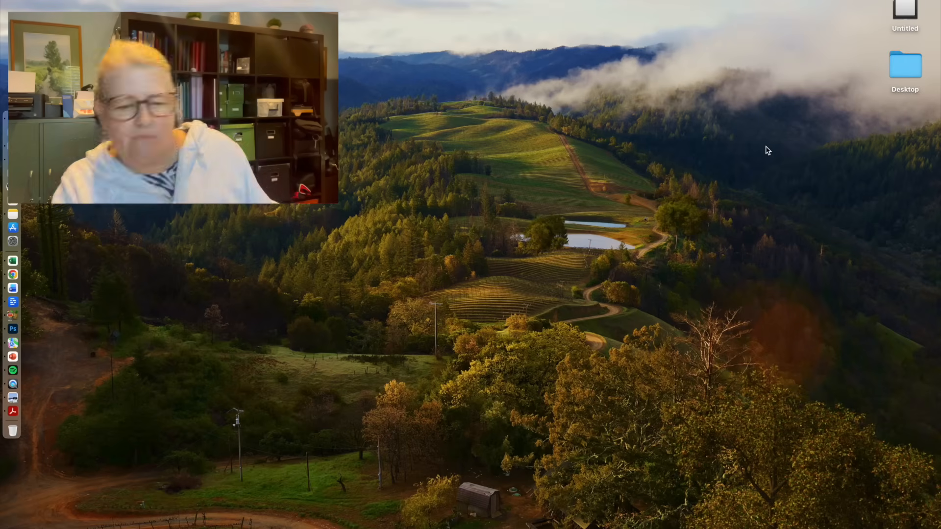
# - Open the 2024 B drive and create a folder named "Light 25" on it
pyautogui.doubleClick(905, 63)
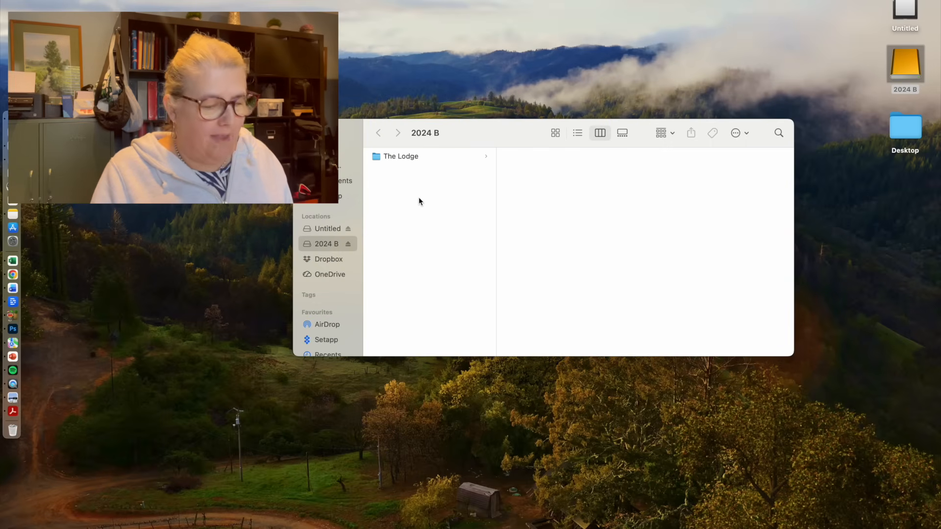
pyautogui.press('super+shift+n')
pyautogui.press('BackSpace')
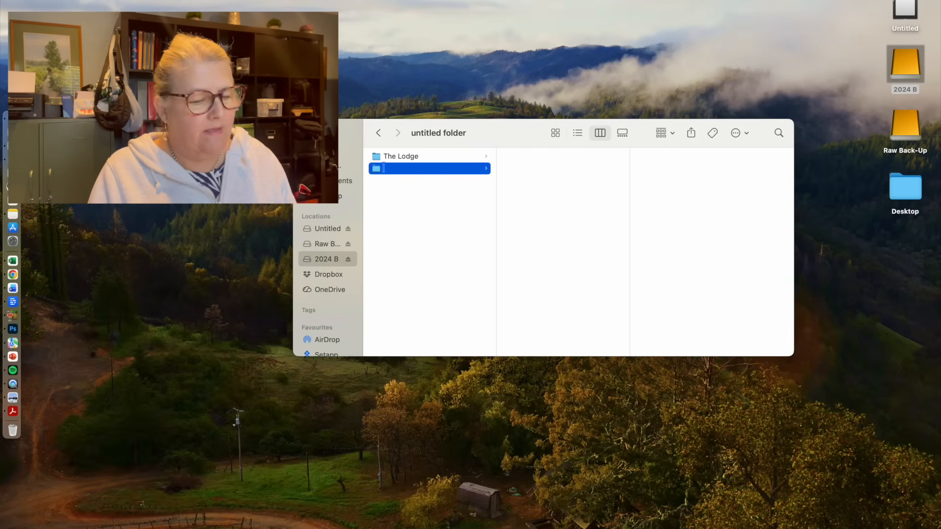
pyautogui.write('Light 25')
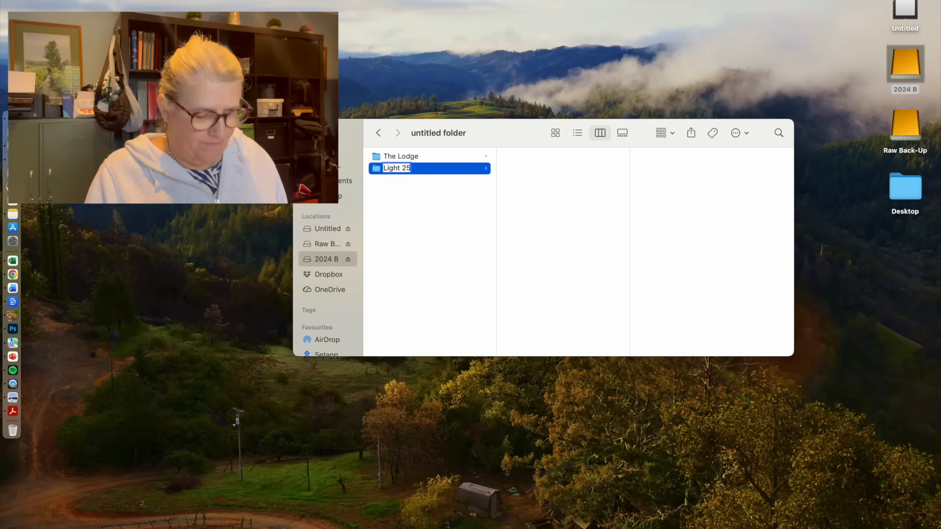
pyautogui.press('Return')
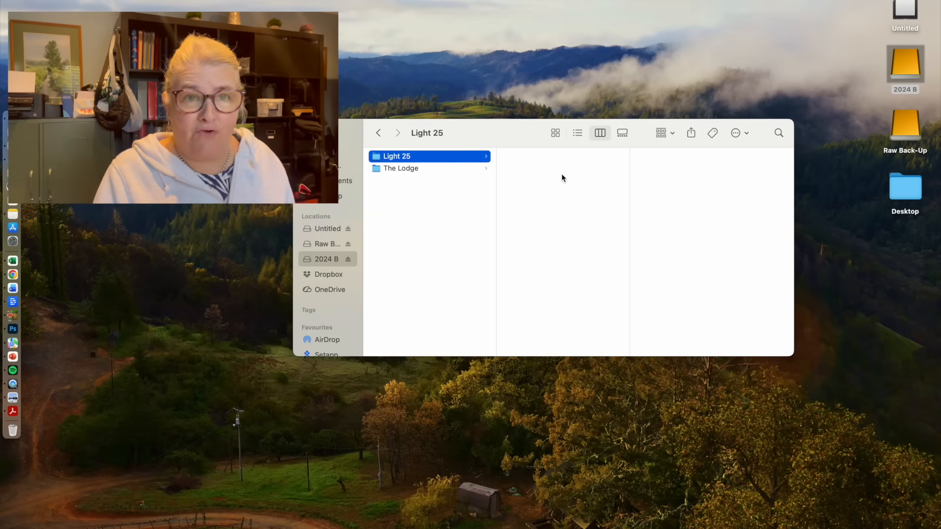
# - Create "Photo Raw" and "Video Raw" subfolders inside the Light 25 folder on 2024 B
pyautogui.press('cmd+shift+n')
pyautogui.write('Photo Raw')
pyautogui.click(613, 216)
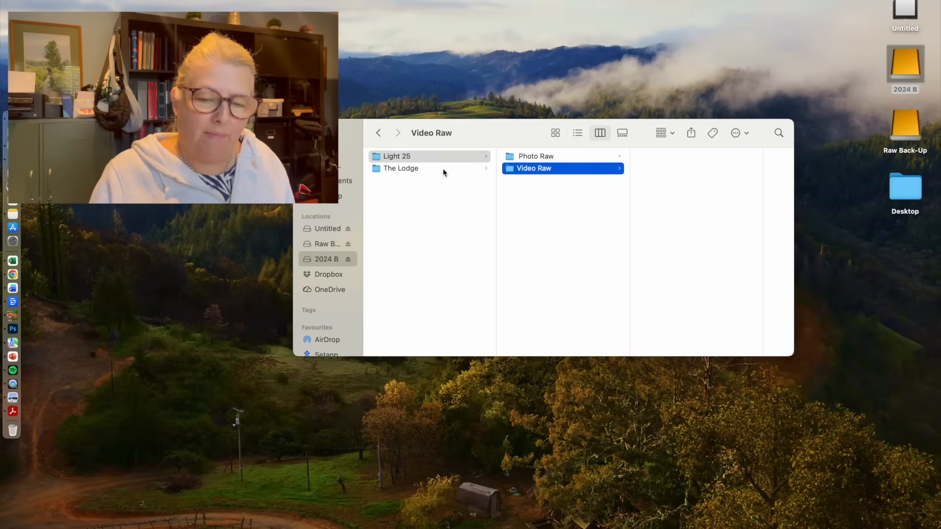
pyautogui.click(446, 155)
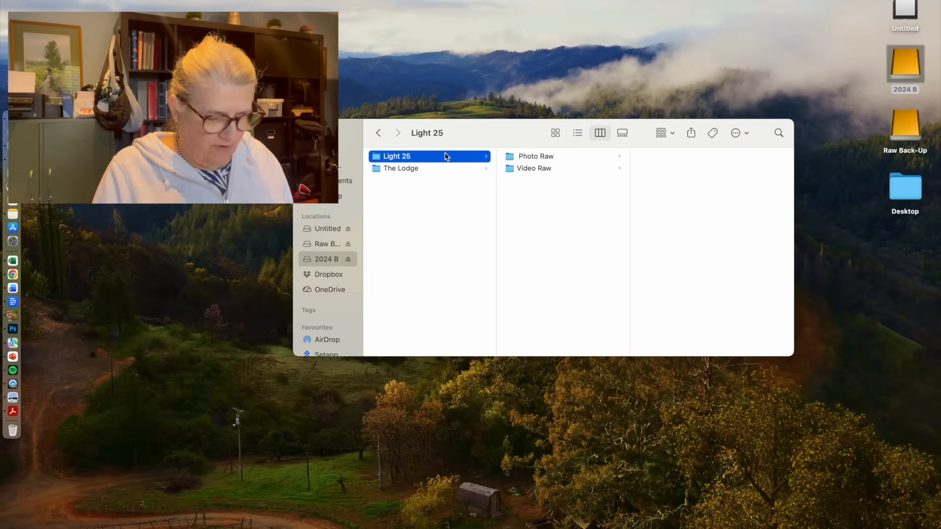
# - Open the Light 25 folder on the Raw Back-Up drive and place its window below the 2024 B window
pyautogui.doubleClick(908, 127)
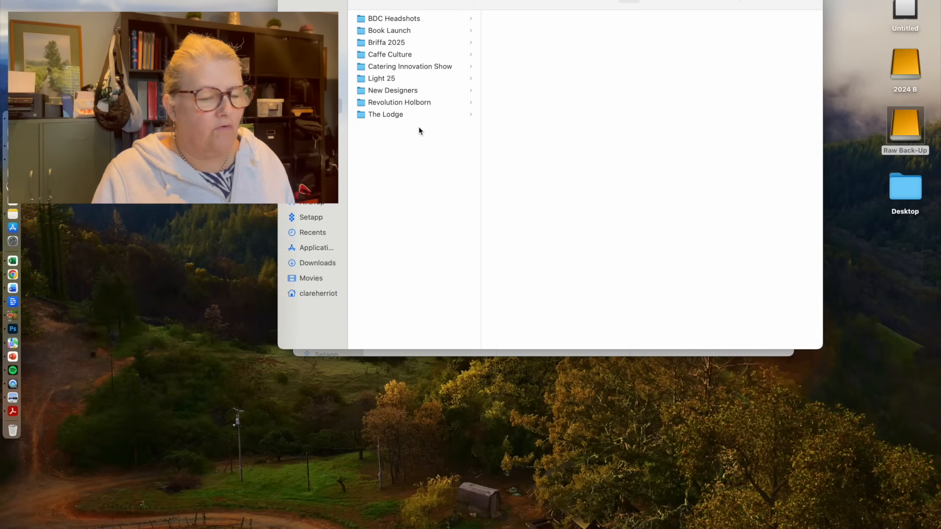
pyautogui.click(405, 79)
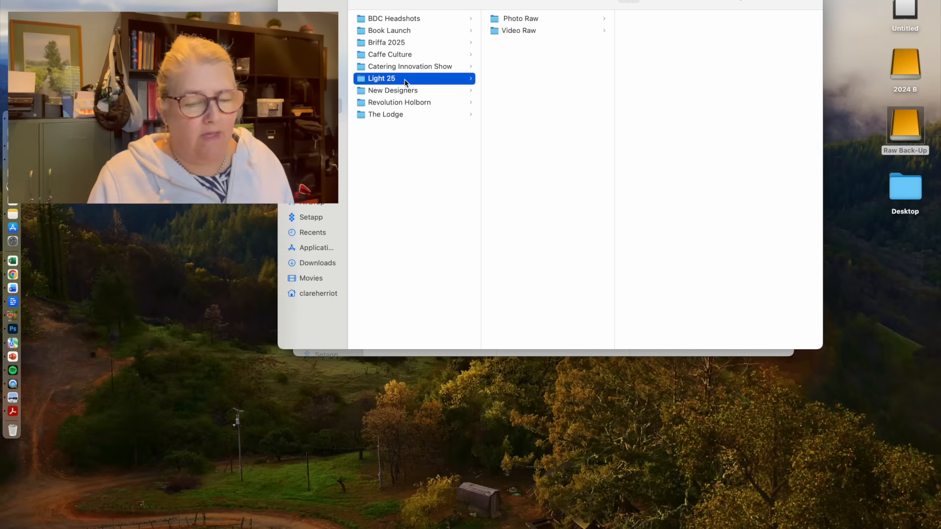
pyautogui.moveTo(456, 2); pyautogui.dragTo(439, 387)
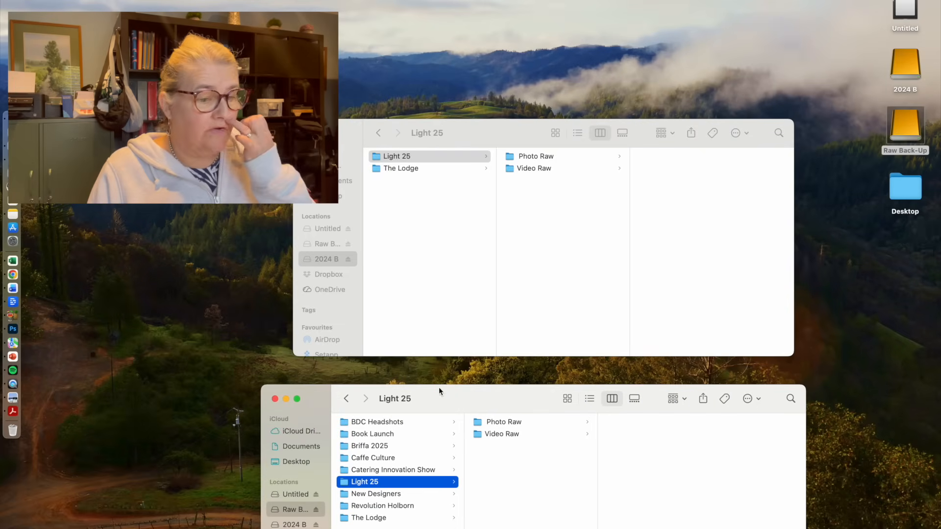
# - Open the Untitled camera card and go to the M4ROOT folder inside private
pyautogui.doubleClick(906, 4)
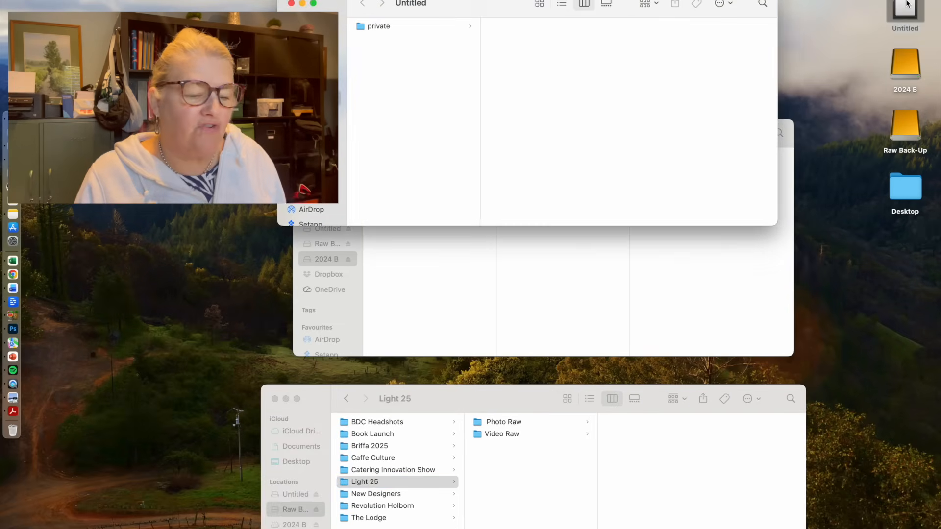
pyautogui.click(461, 27)
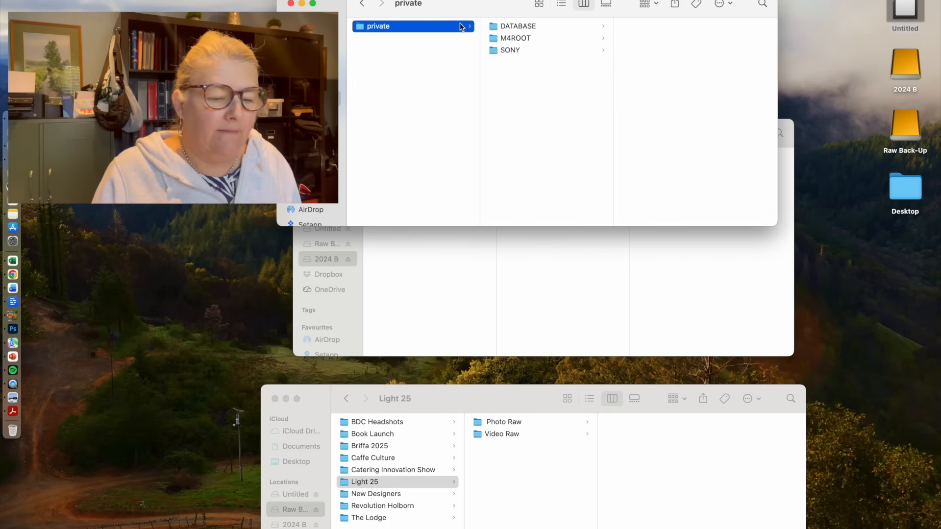
pyautogui.click(556, 37)
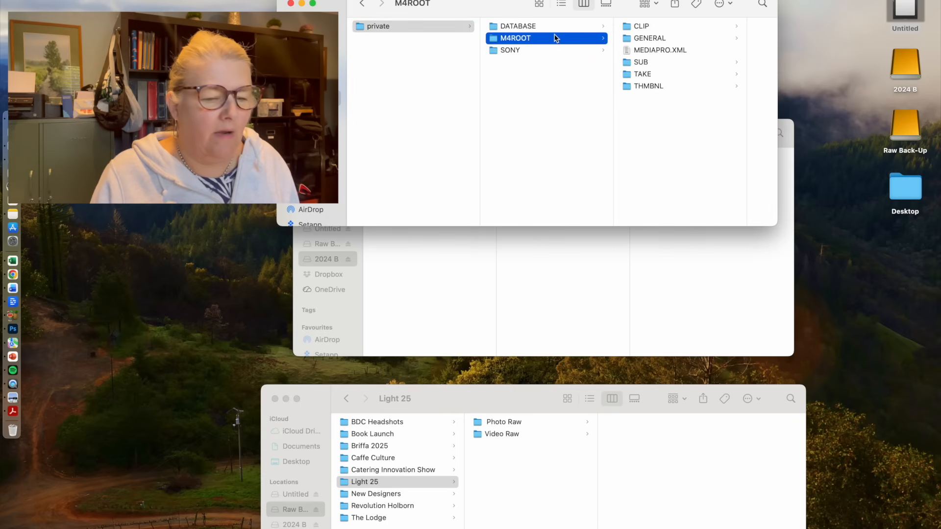
# - Check the card's SONY folder for footage, going down through PRO to LUT
pyautogui.click(548, 50)
pyautogui.click(654, 25)
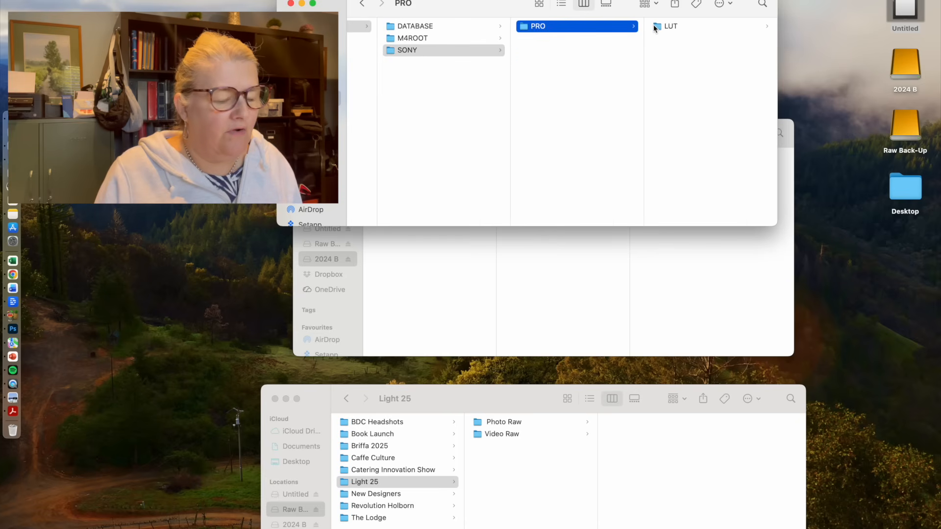
pyautogui.click(674, 28)
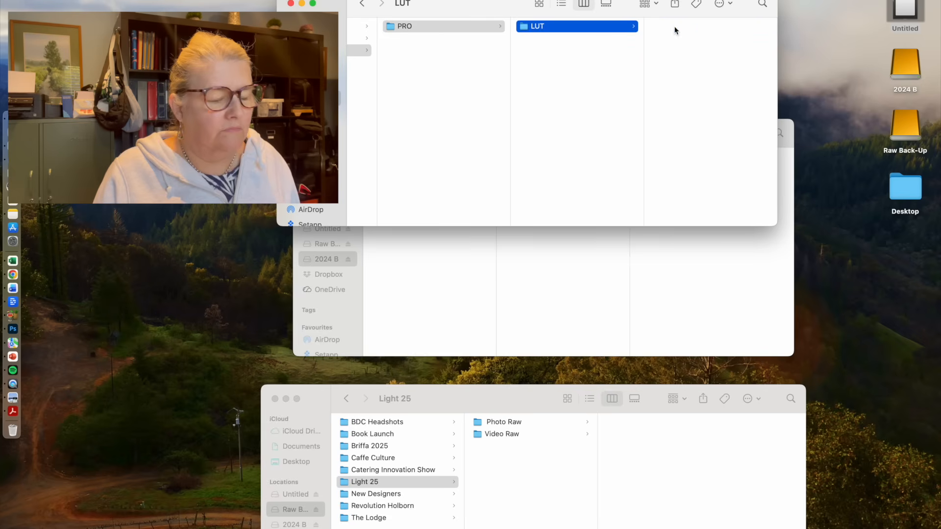
pyautogui.hscroll(-5, 519, 85)
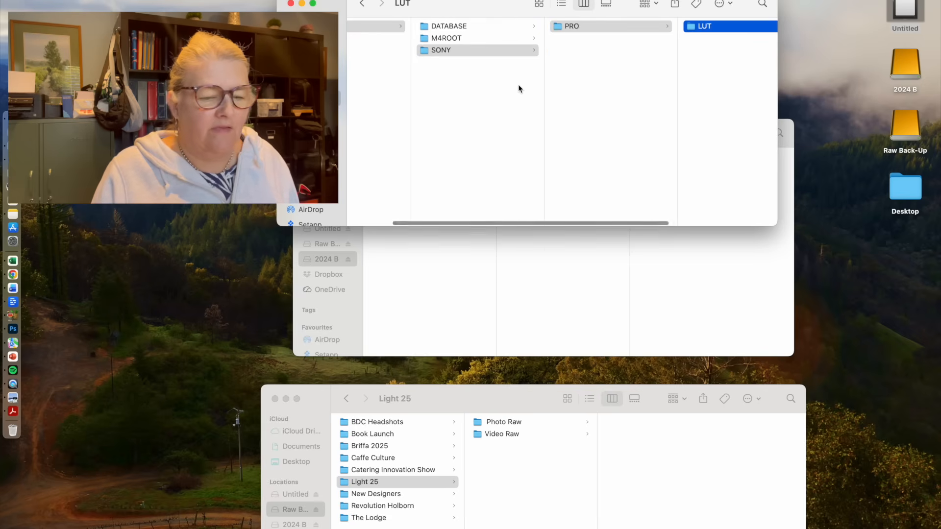
# - Open the CLIP folder inside M4ROOT and group its files by application
pyautogui.click(487, 39)
pyautogui.hscroll(-2, 486, 42)
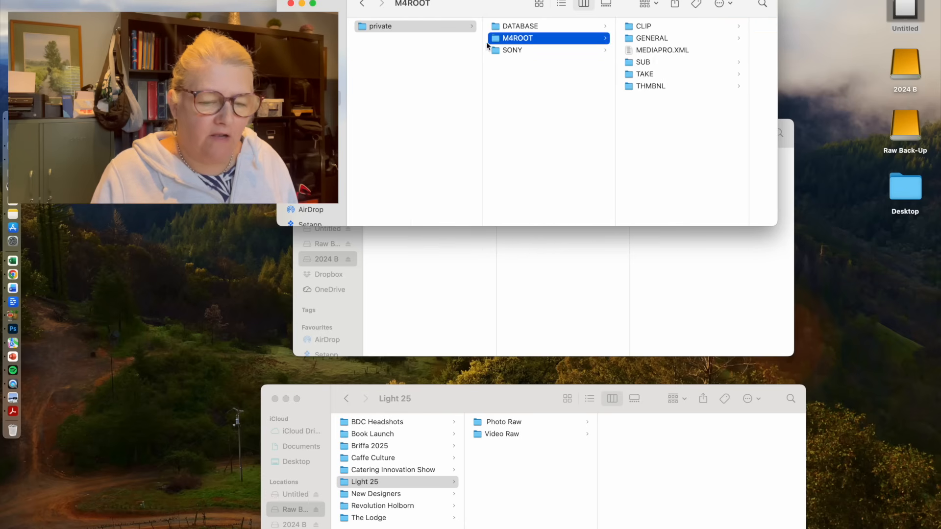
pyautogui.click(666, 27)
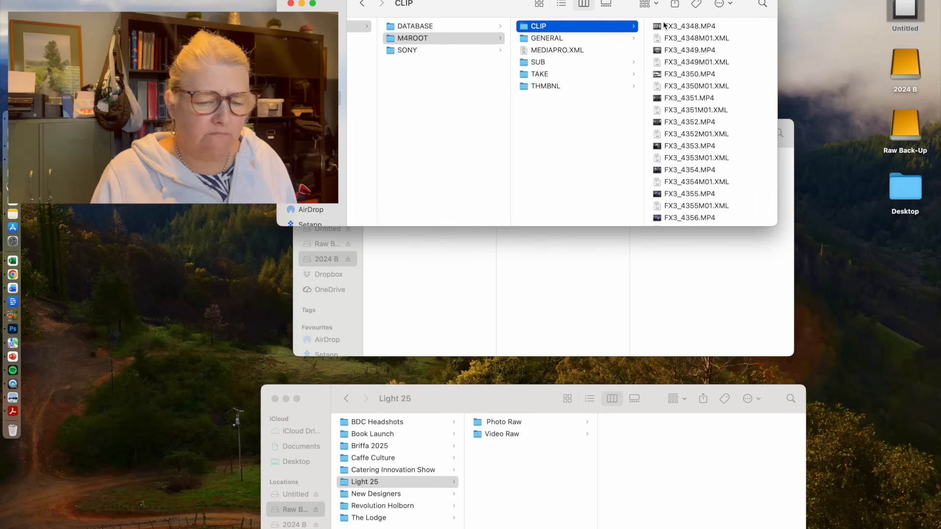
pyautogui.click(645, 5)
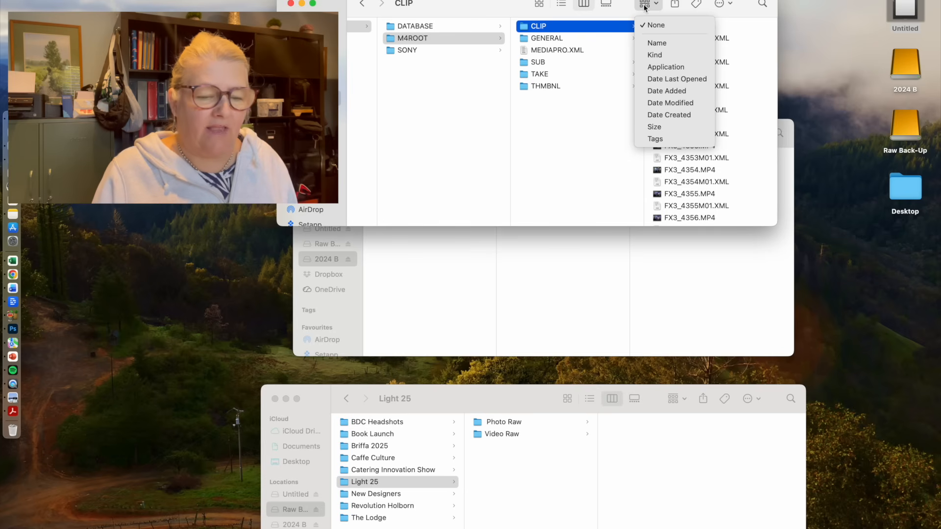
pyautogui.click(672, 67)
pyautogui.scroll(-10, 672, 74)
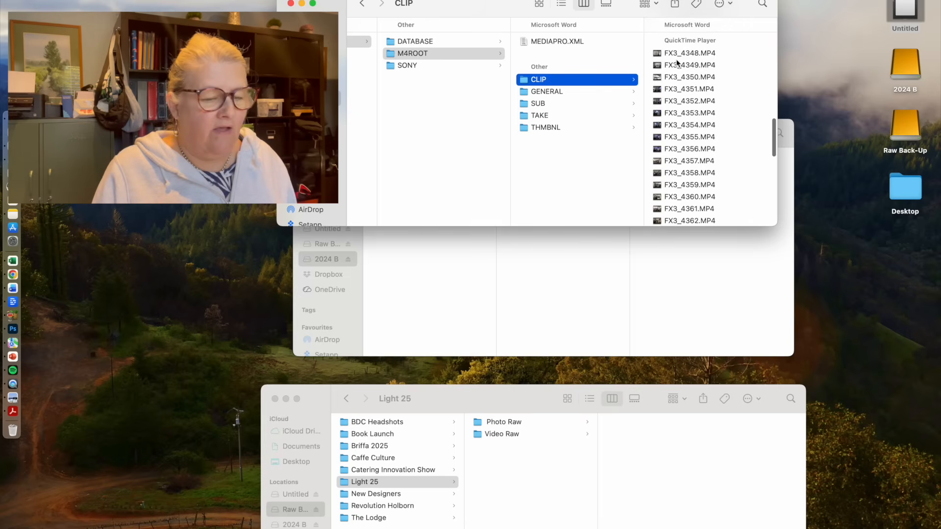
# - Copy clips FX3_4349.MP4 to FX3_4396.MP4 into the Light 25 Video Raw folders on both 2024 B and Raw Back-Up
pyautogui.click(676, 62)
pyautogui.scroll(-5, 564, 155)
pyautogui.scroll(-3, 565, 159)
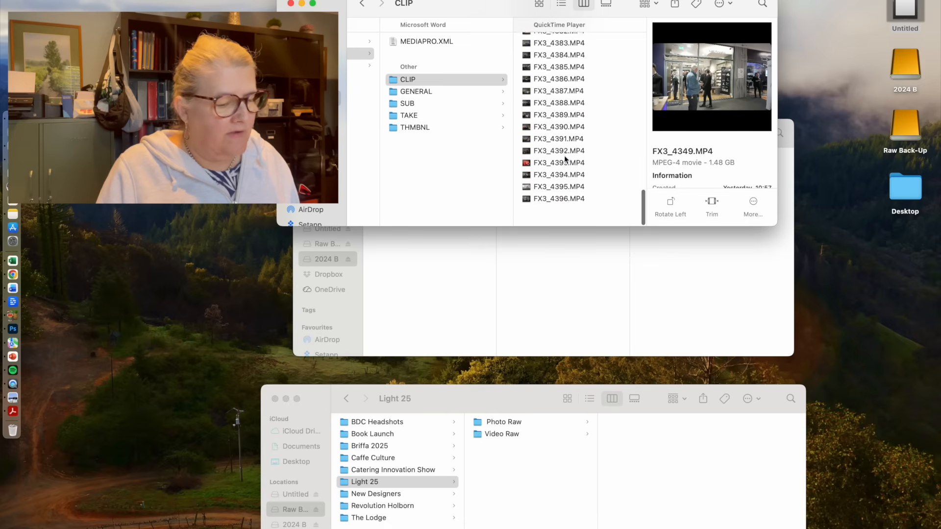
pyautogui.keyDown('shift'); pyautogui.click(572, 214); pyautogui.keyUp('shift')
pyautogui.moveTo(479, 4); pyautogui.dragTo(58, 72)
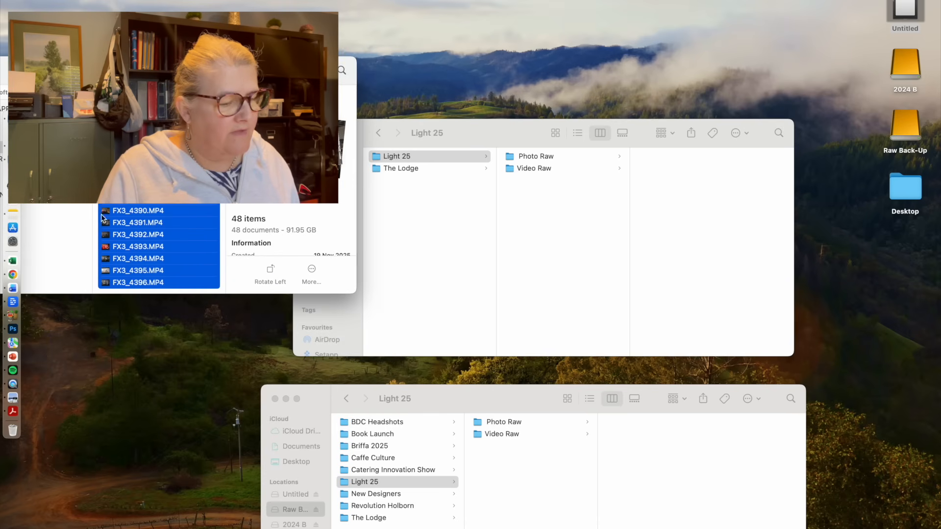
pyautogui.moveTo(103, 218); pyautogui.dragTo(536, 169)
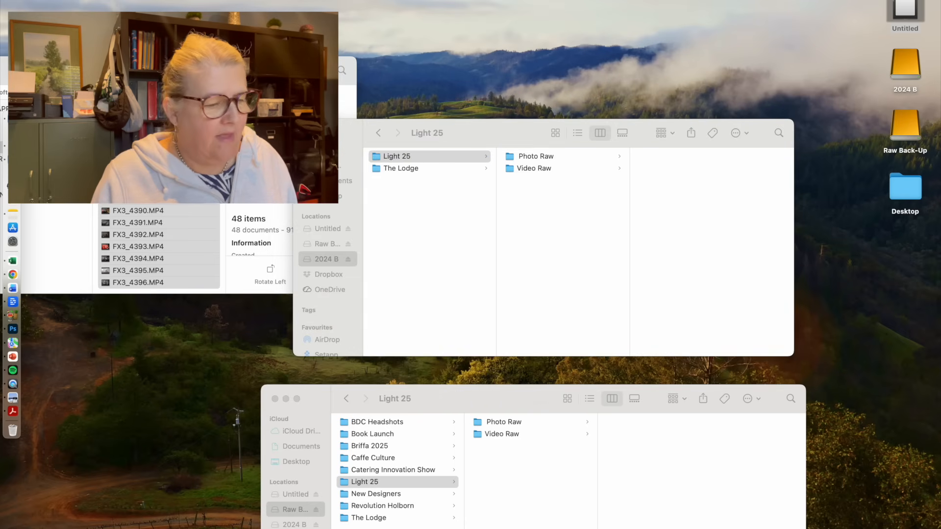
pyautogui.moveTo(133, 184); pyautogui.dragTo(511, 435)
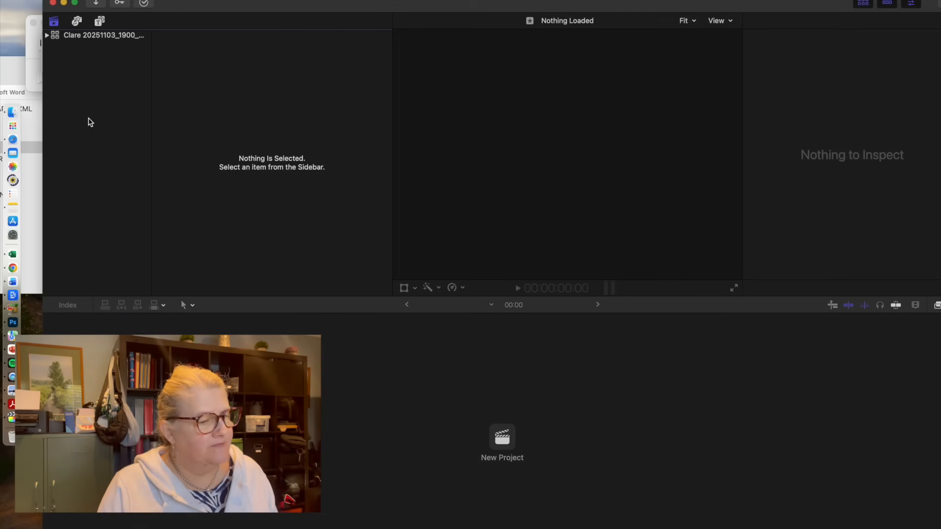
# - In Final Cut Pro, create a new library named "Light 25" in the Light 25 folder on the 2024 B drive
pyautogui.click(89, 0)
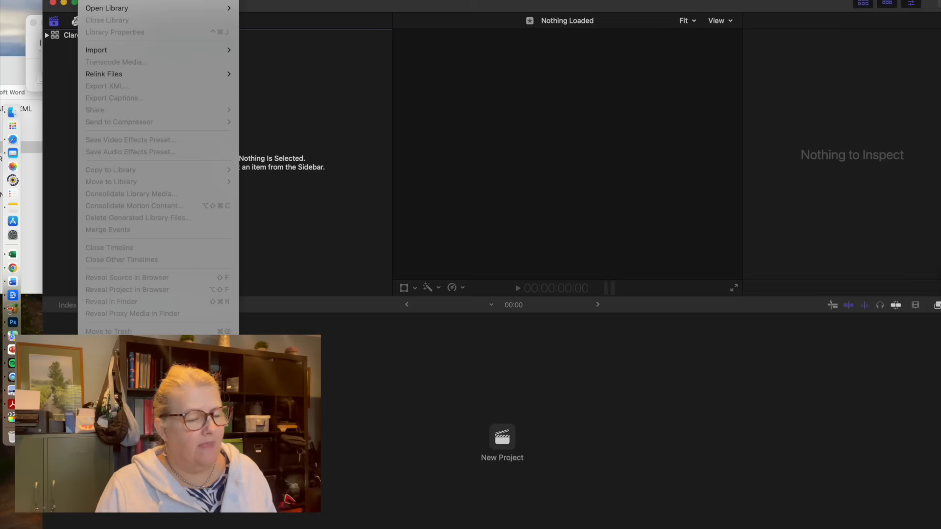
pyautogui.moveTo(98, 0)
pyautogui.click(305, 14)
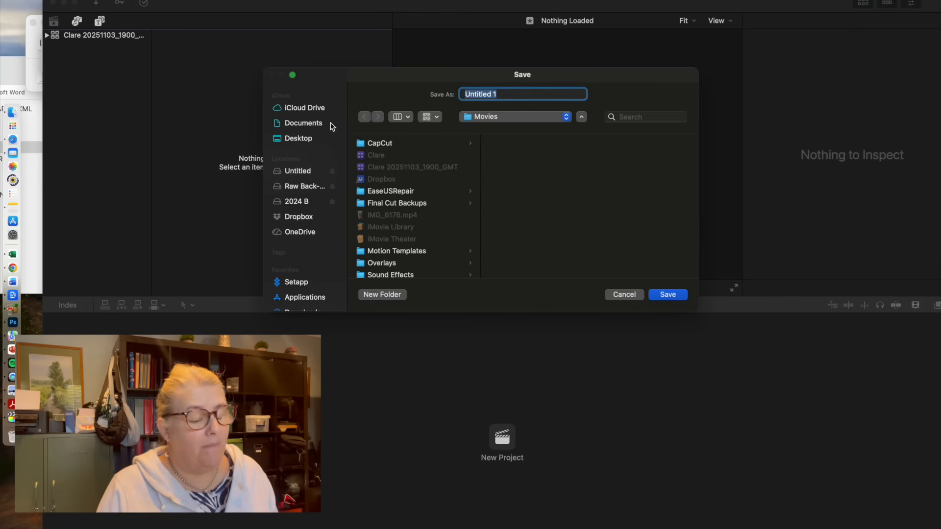
pyautogui.click(307, 203)
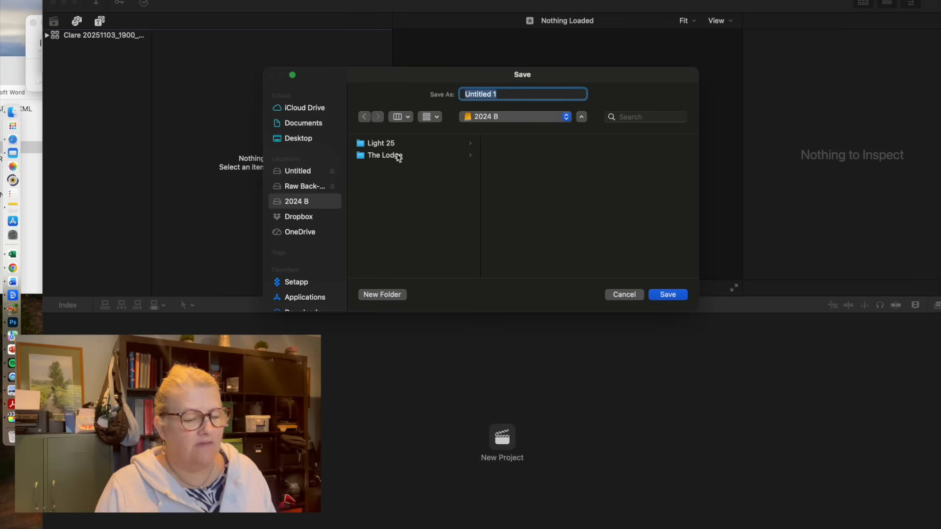
pyautogui.click(416, 143)
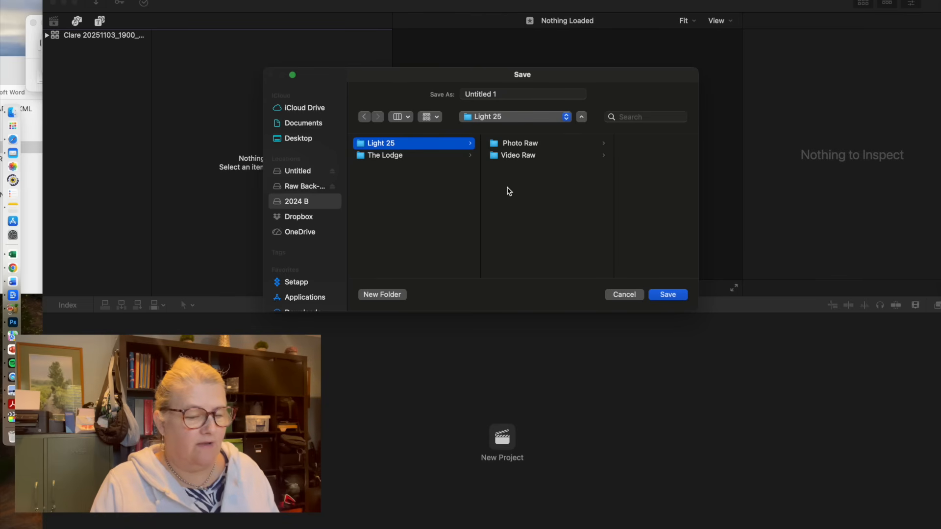
pyautogui.click(511, 93)
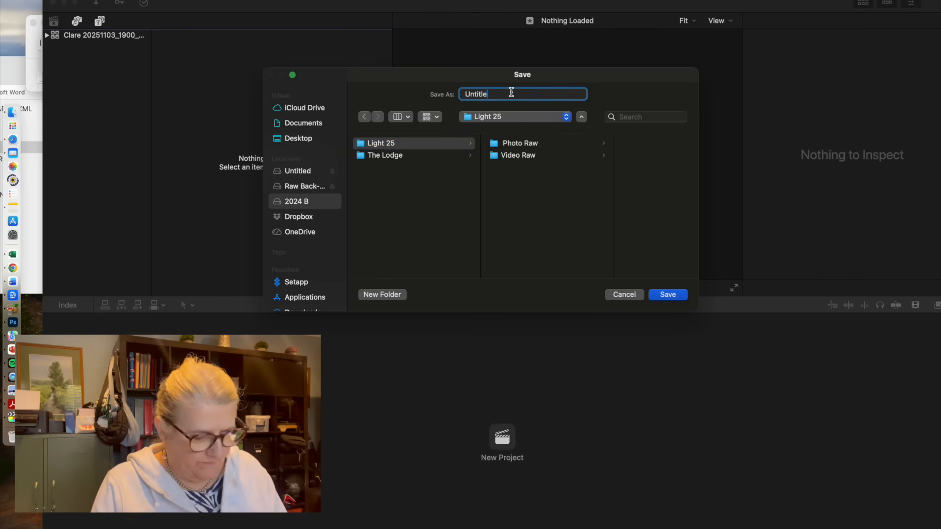
pyautogui.press('BackSpace')
pyautogui.press('BackSpace')
pyautogui.press('BackSpace')
pyautogui.write('Light 25')
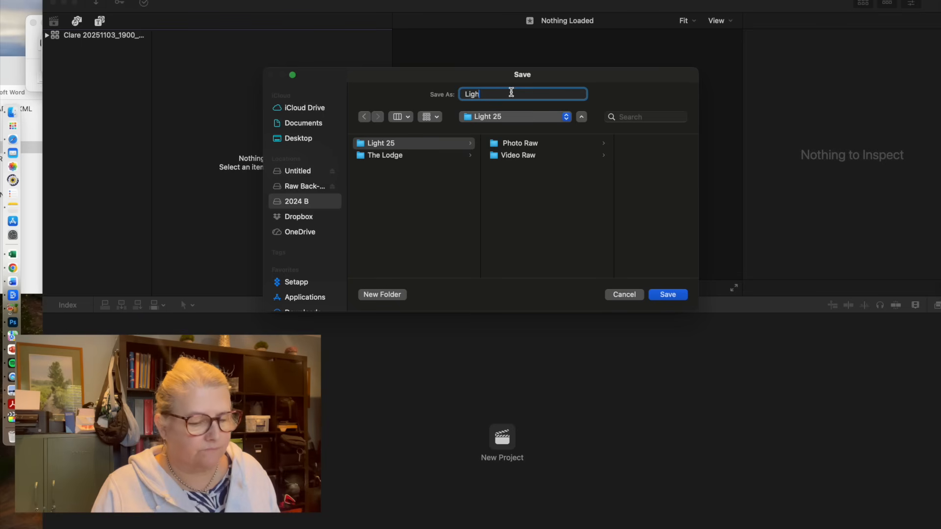
pyautogui.click(668, 295)
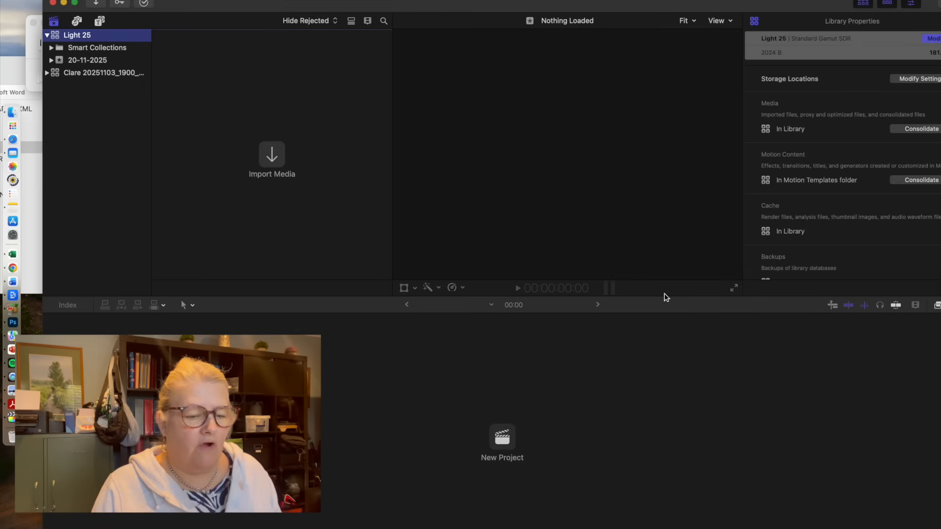
# - Examine the storage locations in the Light 25 library's properties with the whole inspector in view
pyautogui.moveTo(804, 9); pyautogui.dragTo(602, 4)
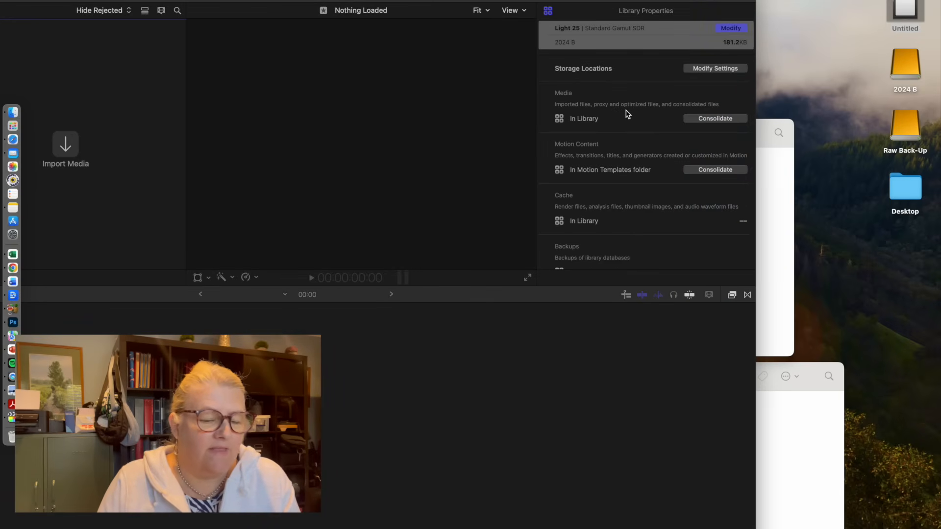
pyautogui.scroll(-3, 630, 114)
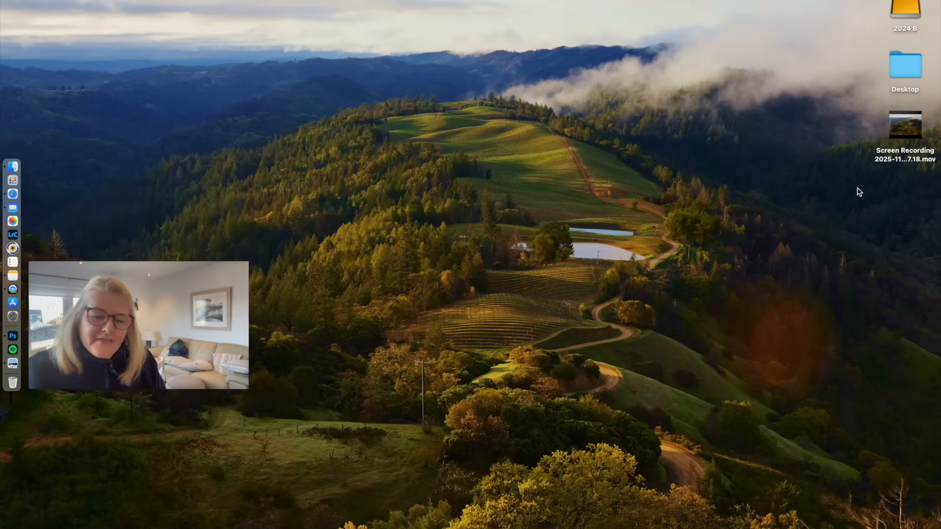
# - Switch to Finder and locate the Light 25 Final Cut Pro library in the Light 25 folder on 2024 B
pyautogui.doubleClick(919, 5)
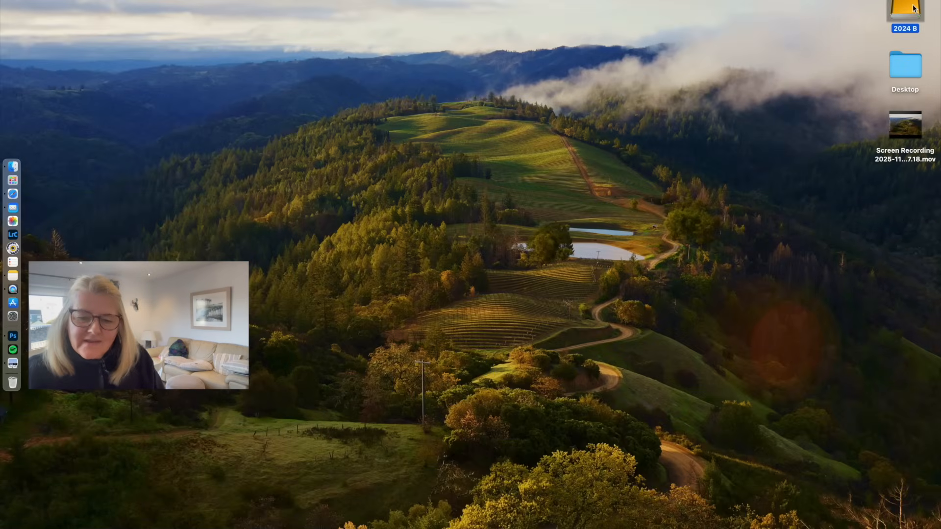
pyautogui.click(434, 156)
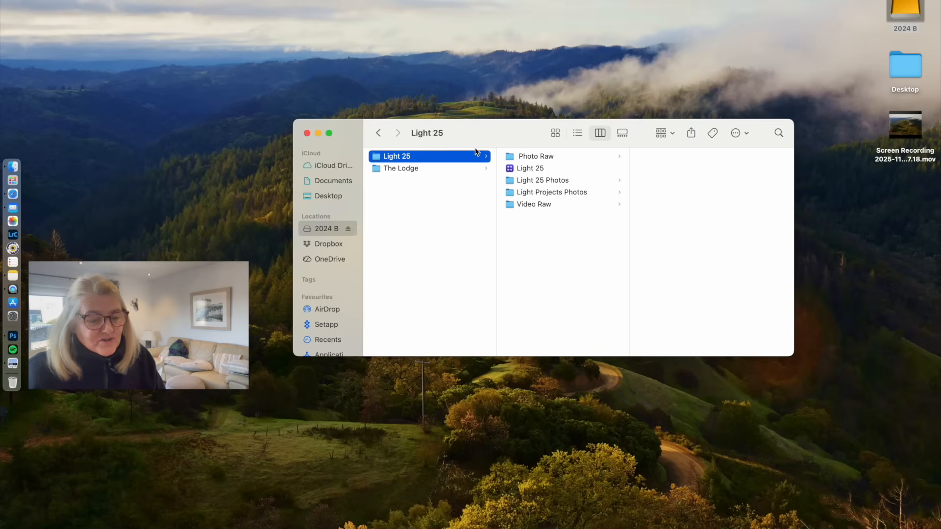
pyautogui.click(550, 169)
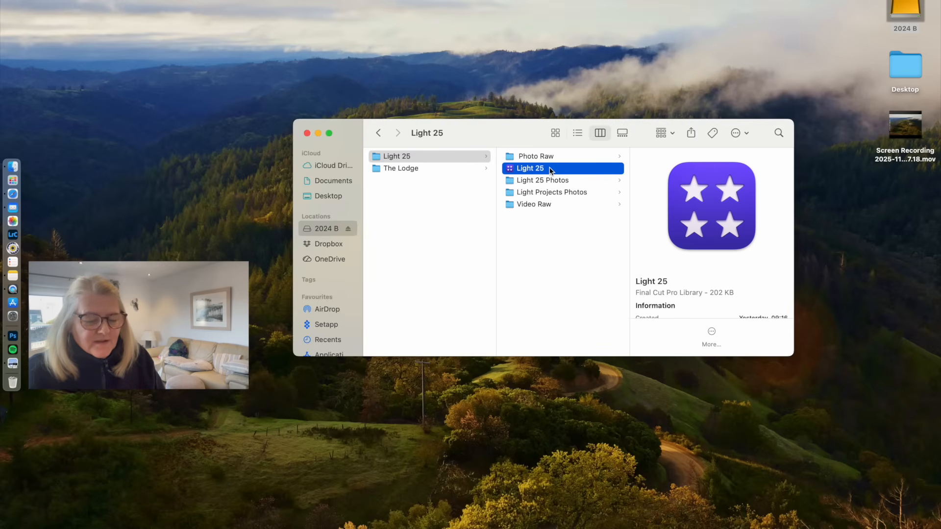
# - Open the Light 25 library from Finder in Final Cut Pro and select it to show its properties
pyautogui.doubleClick(550, 169)
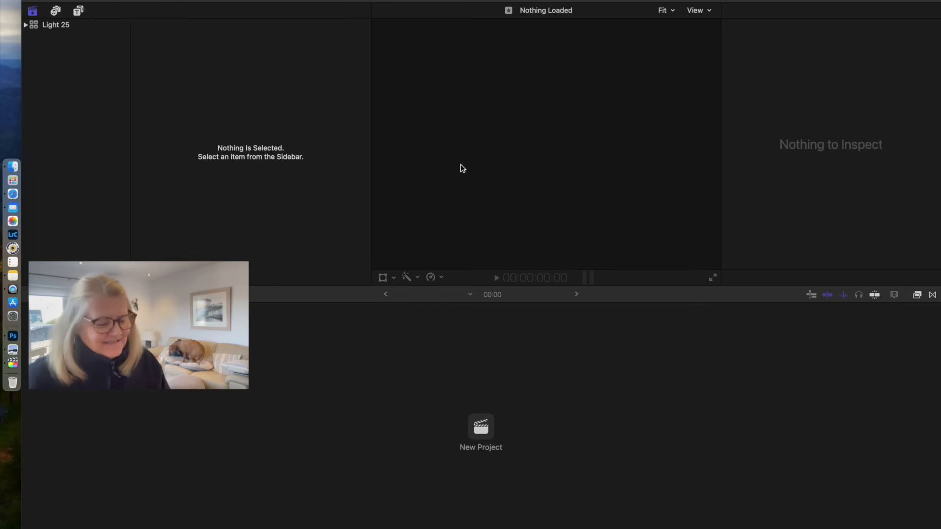
pyautogui.click(69, 25)
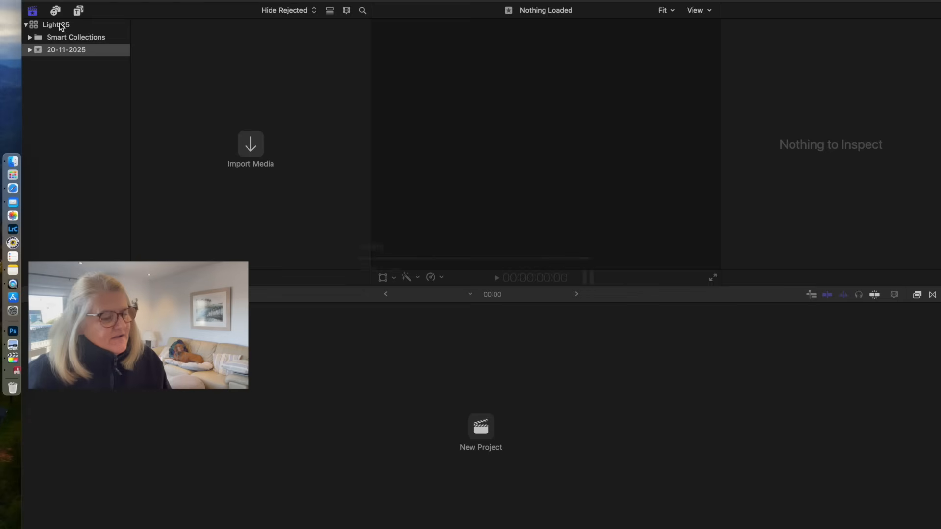
pyautogui.click(60, 26)
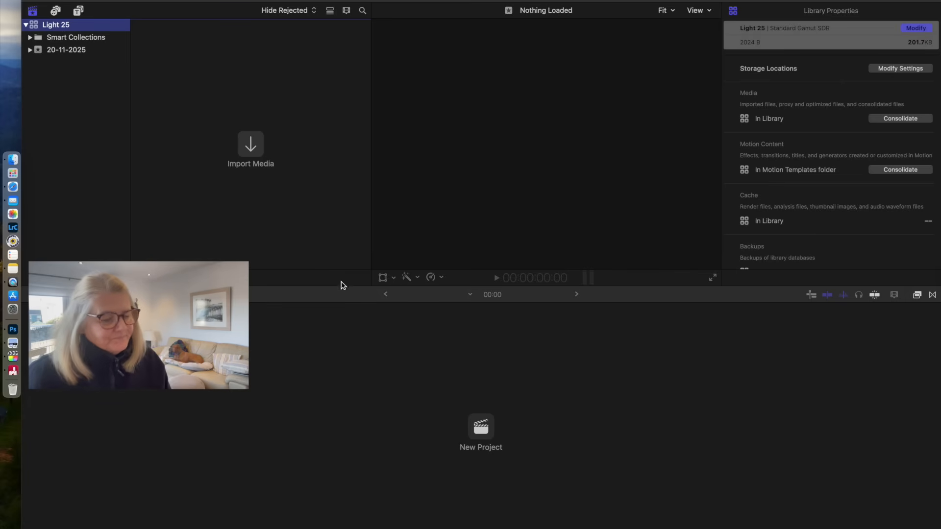
# - Postpone the FxFactory update and arrange the Finder and Final Cut Pro windows with the Video Raw folder's clips in view
pyautogui.moveTo(705, 0); pyautogui.dragTo(700, 281)
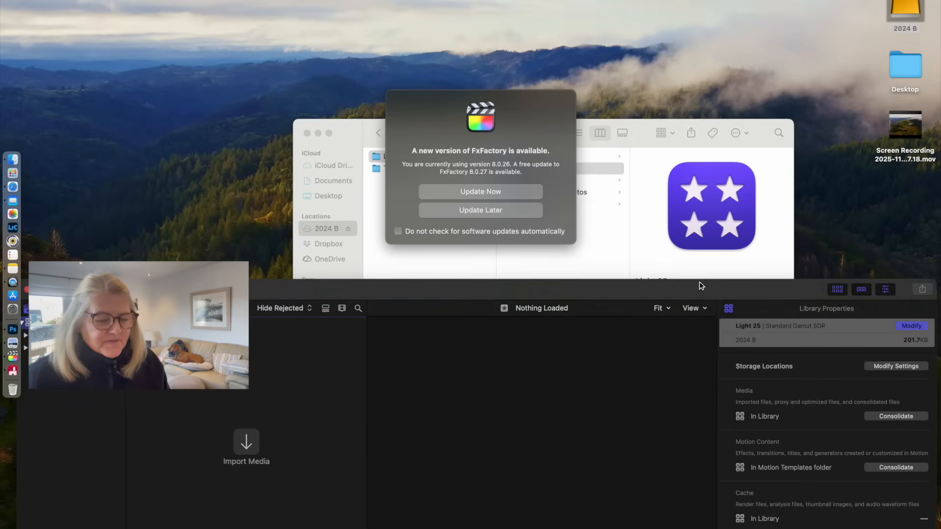
pyautogui.click(519, 209)
pyautogui.moveTo(450, 125); pyautogui.dragTo(564, 5)
pyautogui.click(674, 67)
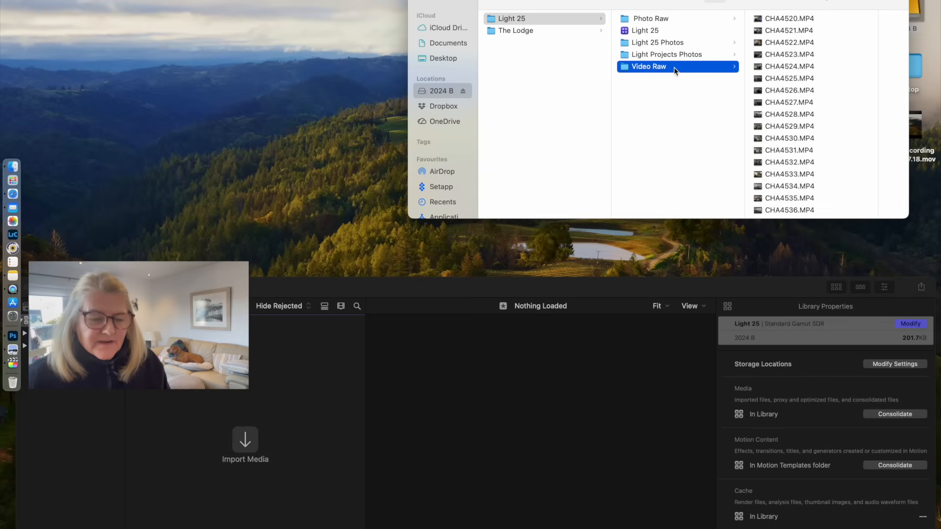
pyautogui.moveTo(676, 4); pyautogui.dragTo(228, 3)
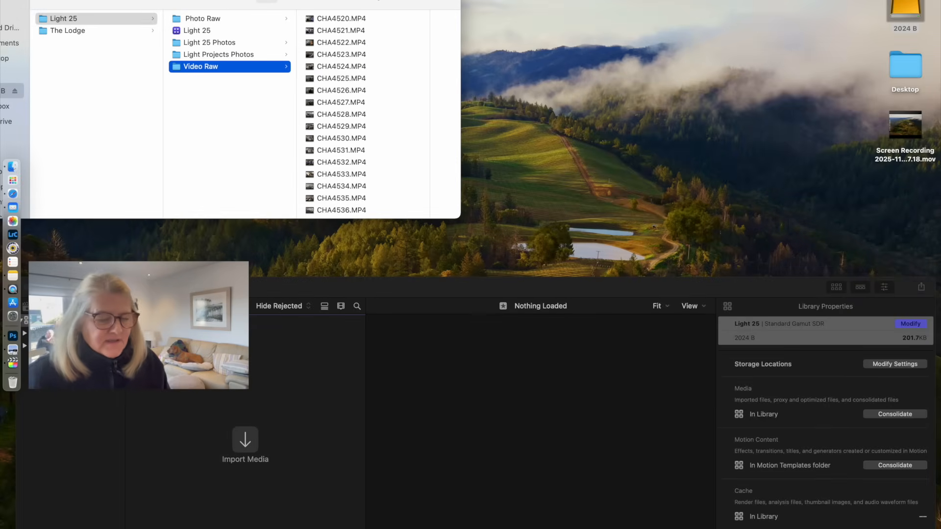
# - Import all the clips from the Video Raw folder into the 20-11-2025 event of the Light 25 library
pyautogui.click(380, 104)
pyautogui.press('super+a')
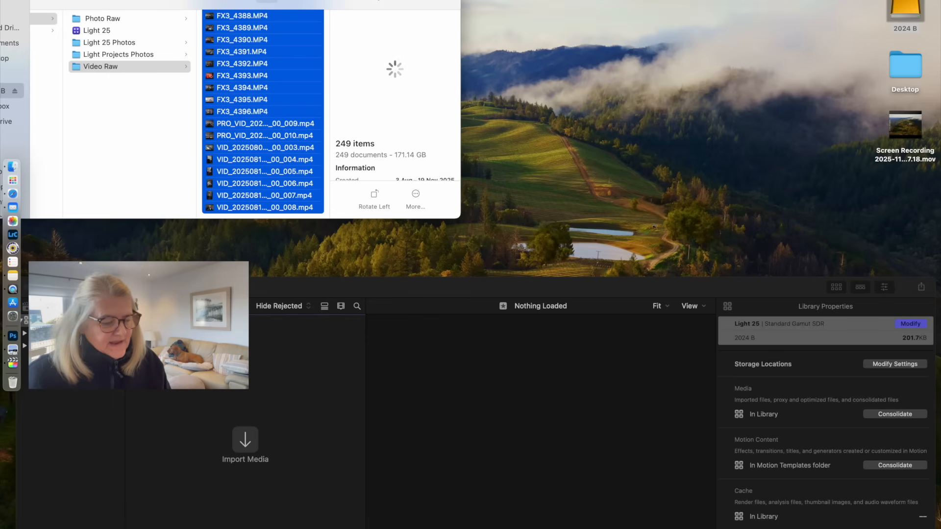
pyautogui.moveTo(224, 286); pyautogui.dragTo(322, 231)
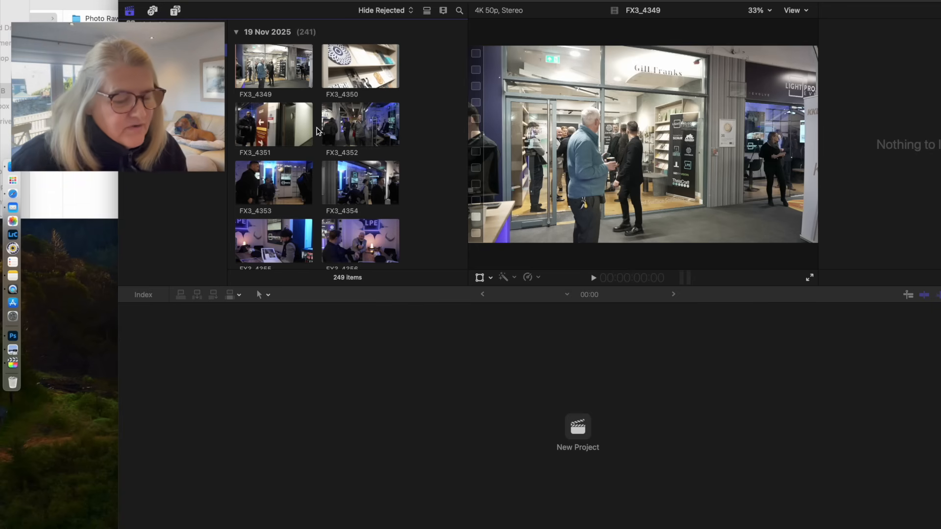
pyautogui.scroll(-10, 318, 131)
pyautogui.scroll(15, 318, 130)
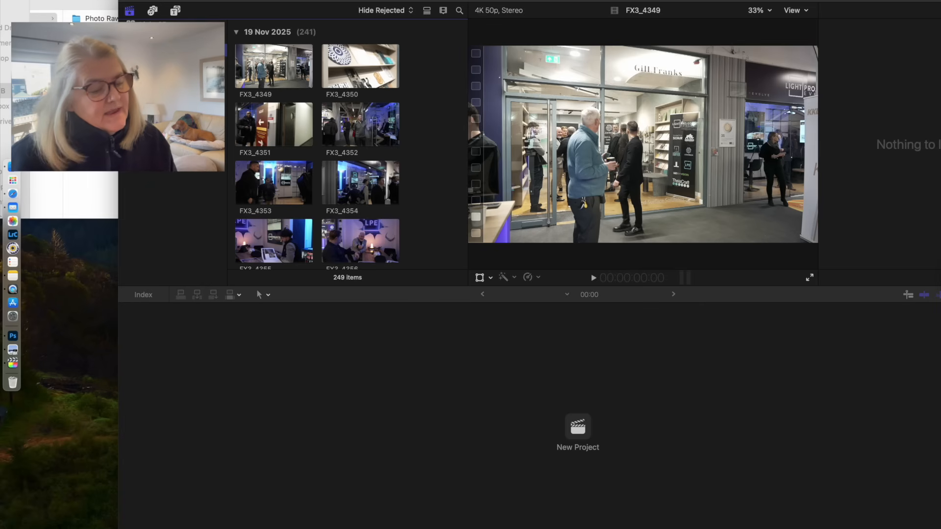
# - Create a project named "All Broll" in the 20-11-2025 event with 4K video format, 3840x2160 resolution and 25p rate
pyautogui.click(92, 0)
pyautogui.click(91, 0)
pyautogui.click(92, 0)
pyautogui.moveTo(93, 0)
pyautogui.click(252, 0)
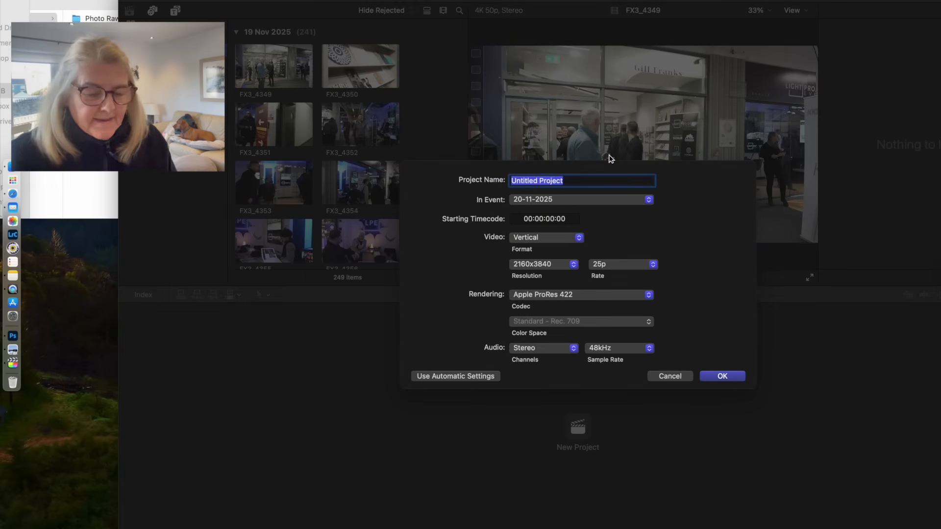
pyautogui.press('BackSpace')
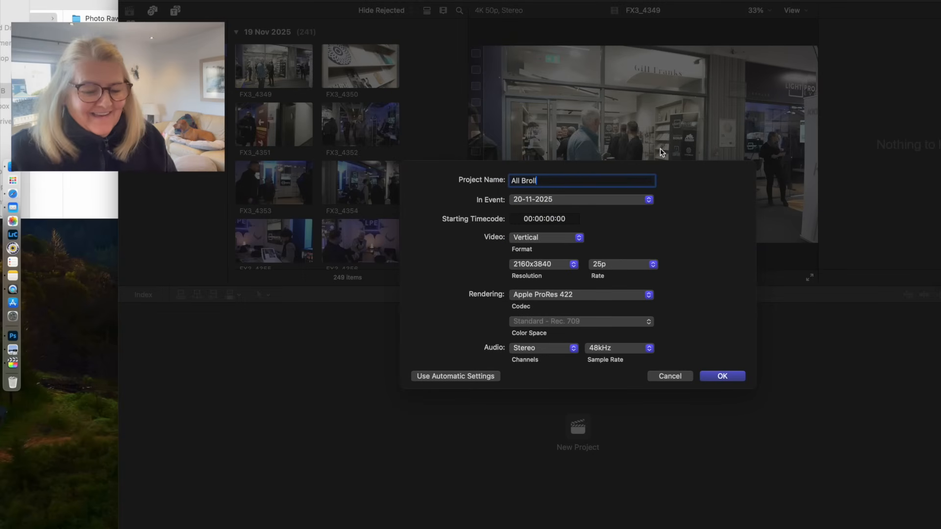
pyautogui.click(561, 241)
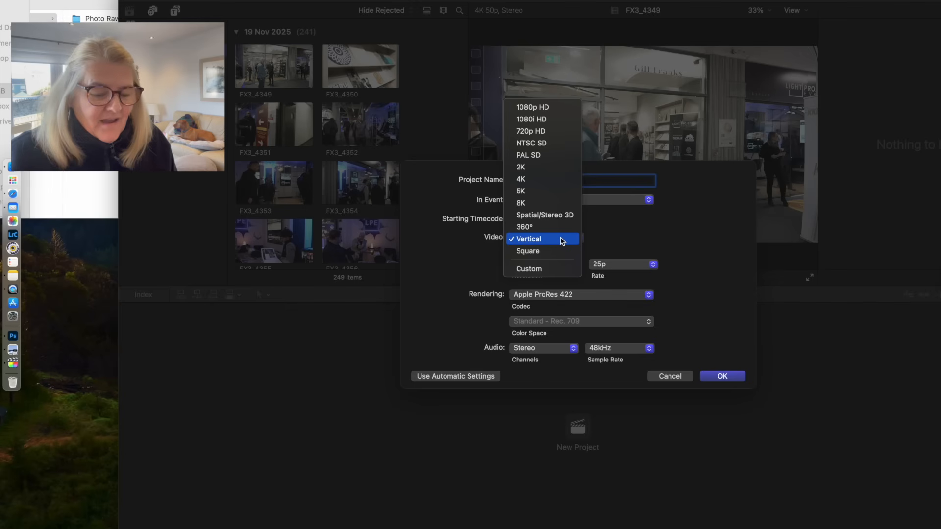
pyautogui.click(560, 180)
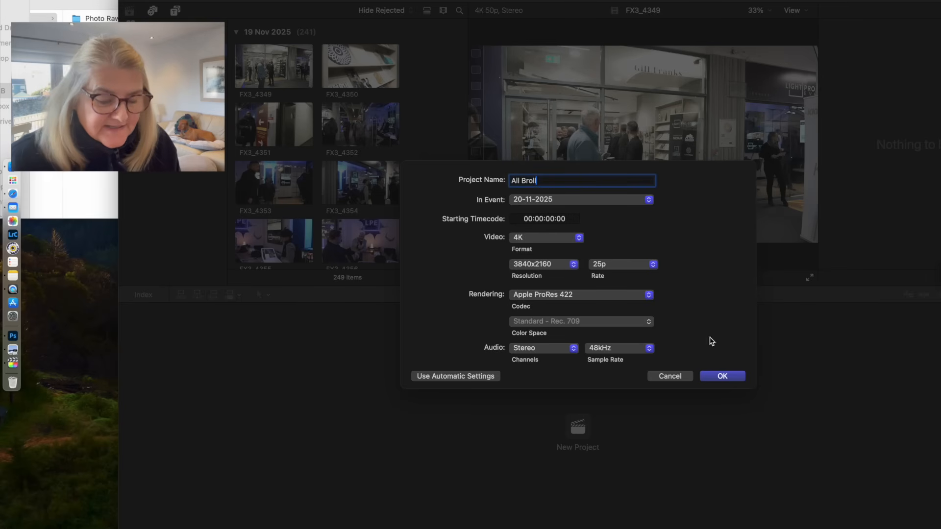
pyautogui.click(723, 376)
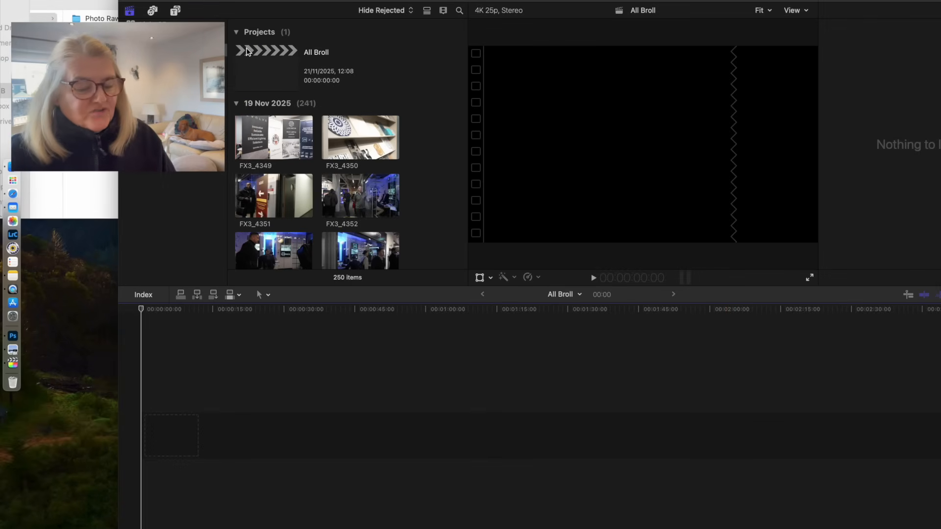
# - Create an event named "Lights Project Interview" in the Light 25 library together with a new 4K 25p project
pyautogui.click(171, 50)
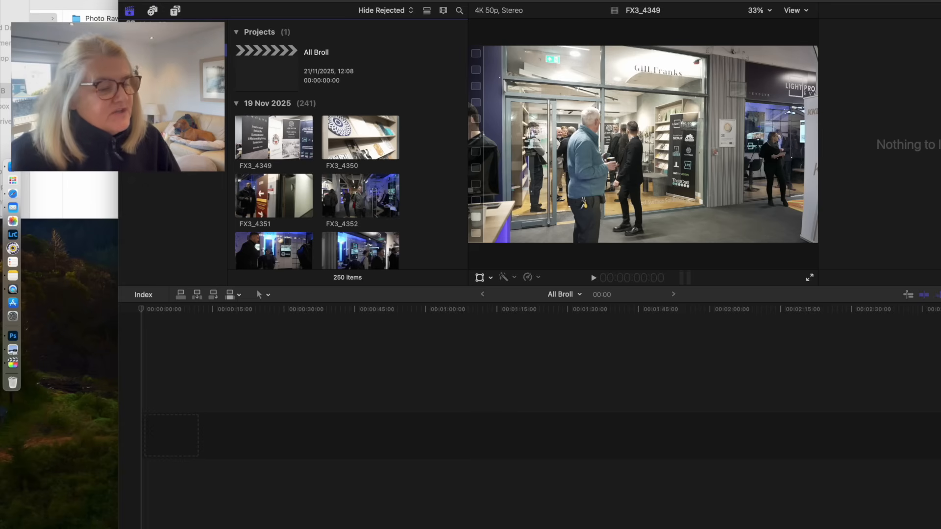
pyautogui.click(90, 1)
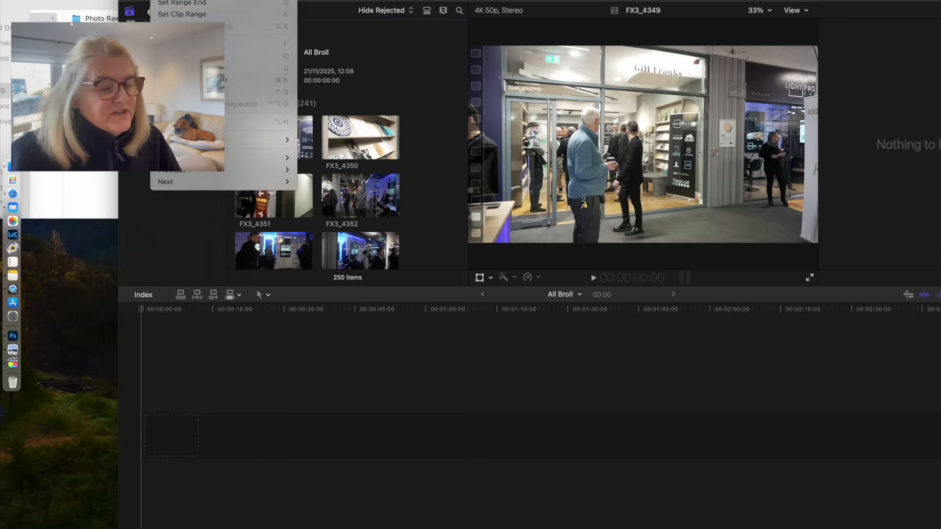
pyautogui.moveTo(99, 0)
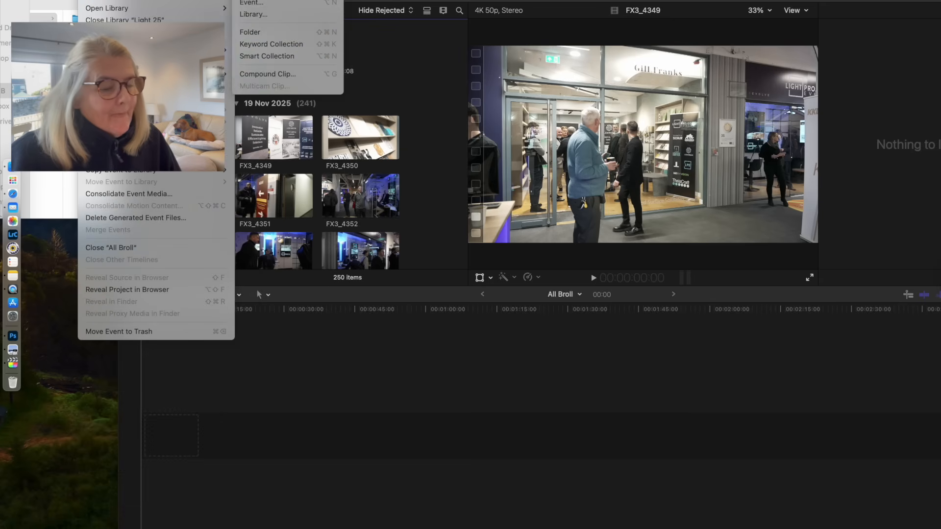
pyautogui.click(248, 2)
pyautogui.press('BackSpace')
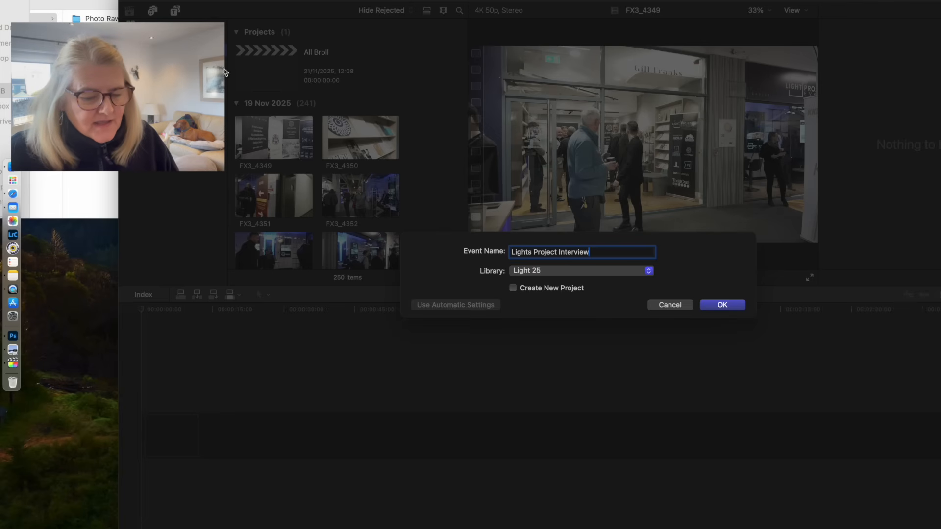
pyautogui.click(514, 288)
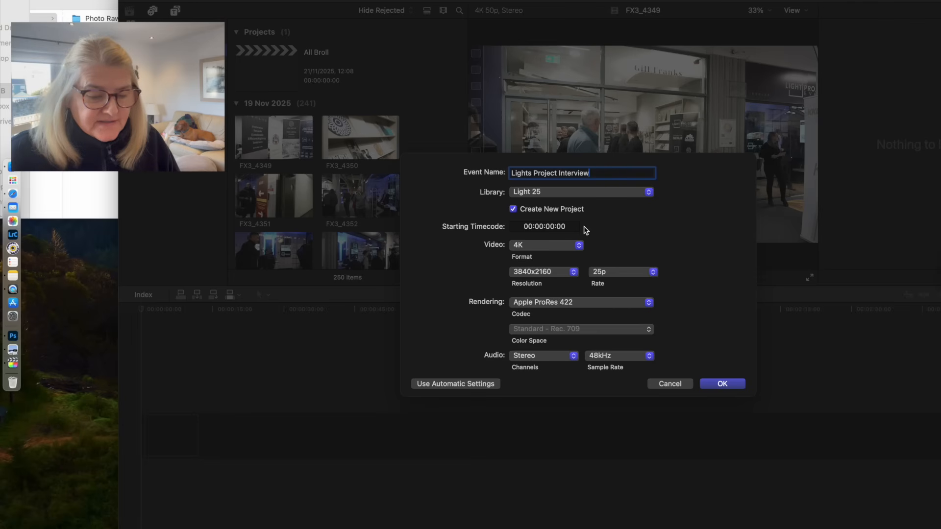
pyautogui.click(722, 385)
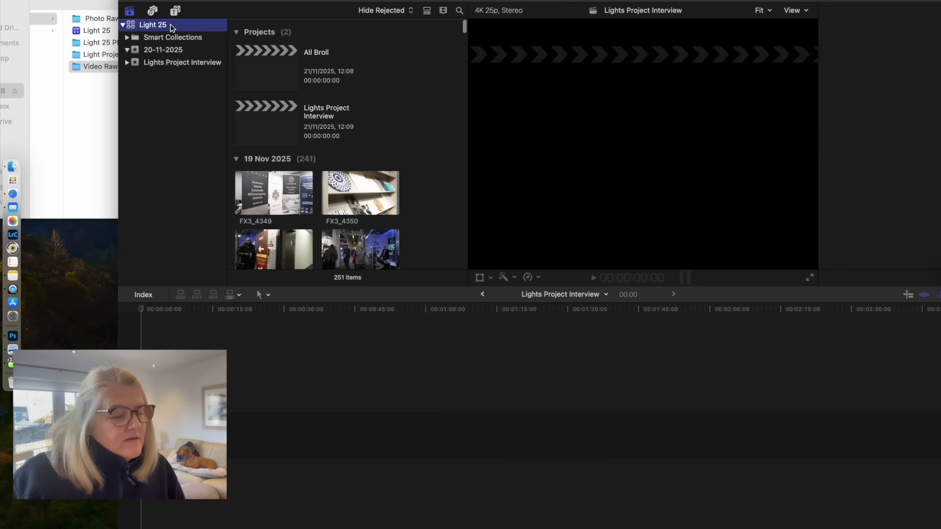
# - Rename the 20-11-2025 event as "Light 25"
pyautogui.scroll(-5, 339, 146)
pyautogui.scroll(-6, 340, 146)
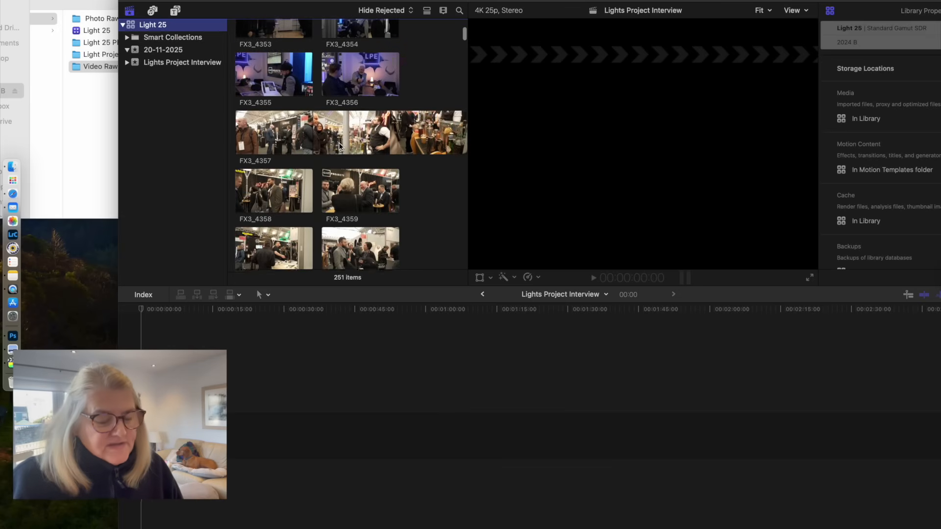
pyautogui.scroll(-3, 339, 146)
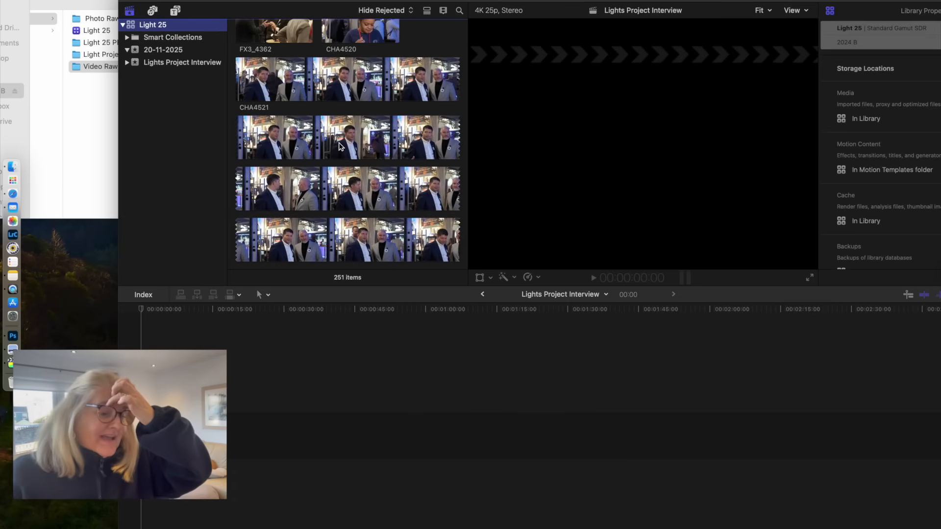
pyautogui.click(177, 51)
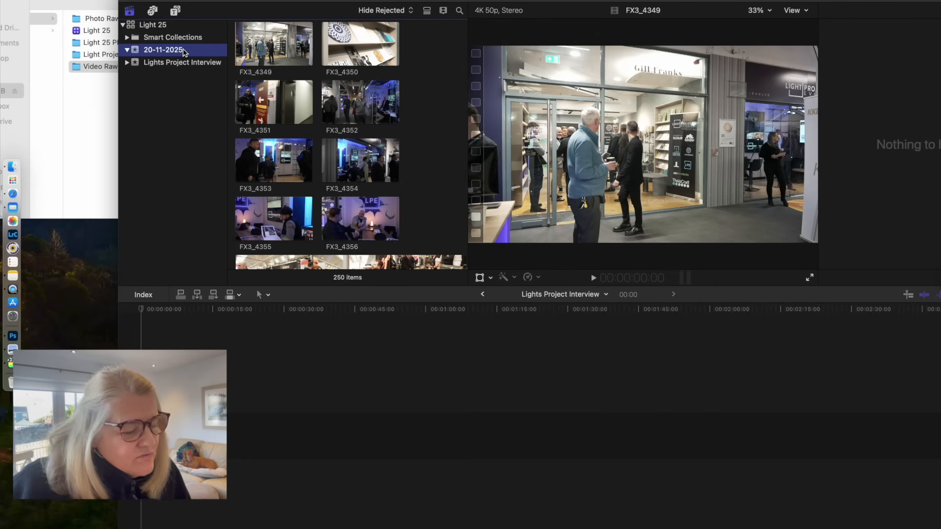
pyautogui.click(183, 50)
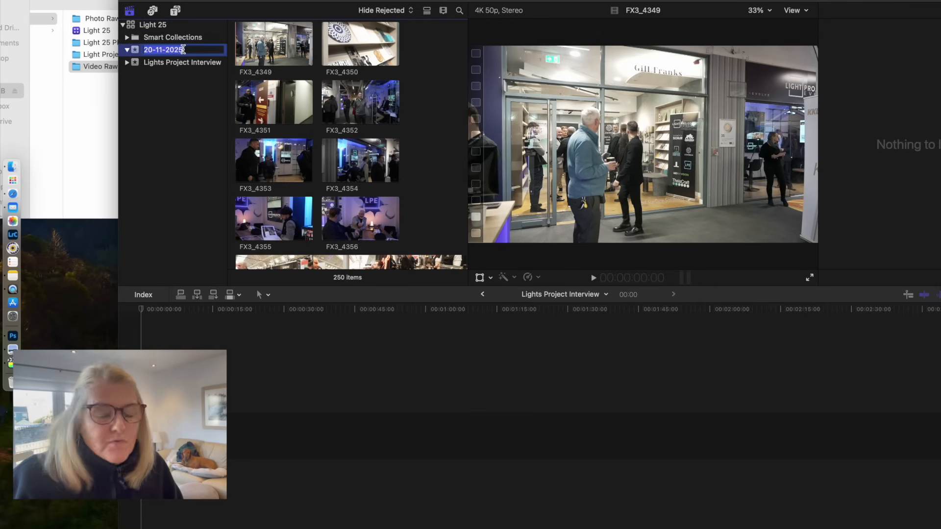
pyautogui.press('BackSpace')
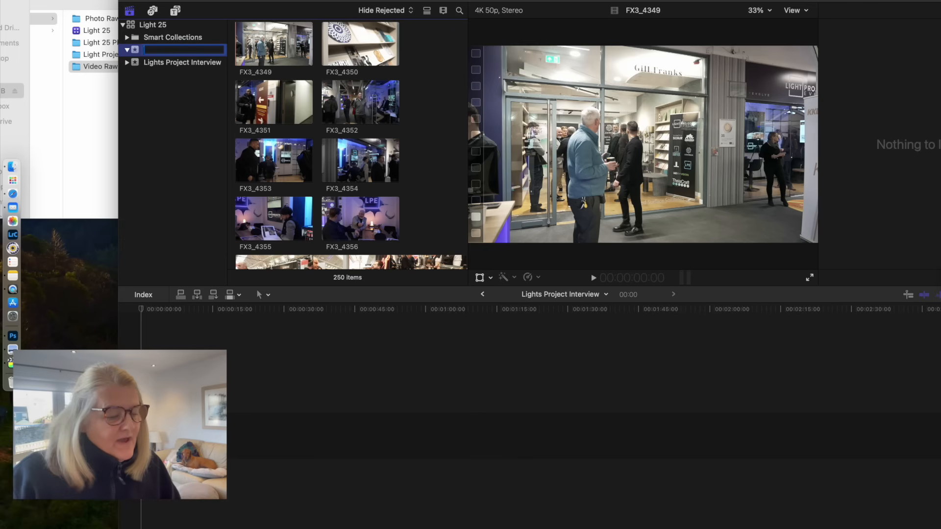
pyautogui.write('Light 25')
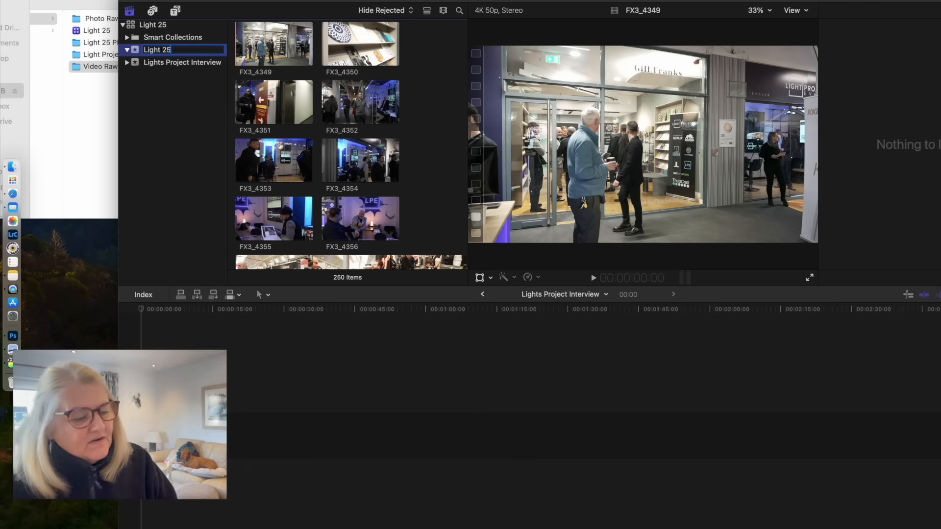
# - Move the two-man interview clip CHA4521 from the Light 25 event into the Lights Project Interview event
pyautogui.scroll(-5, 363, 136)
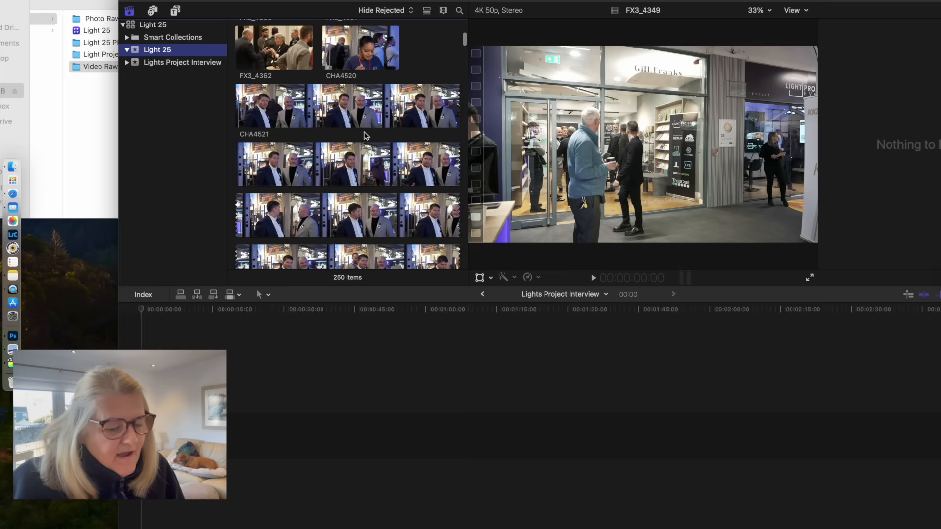
pyautogui.click(351, 117)
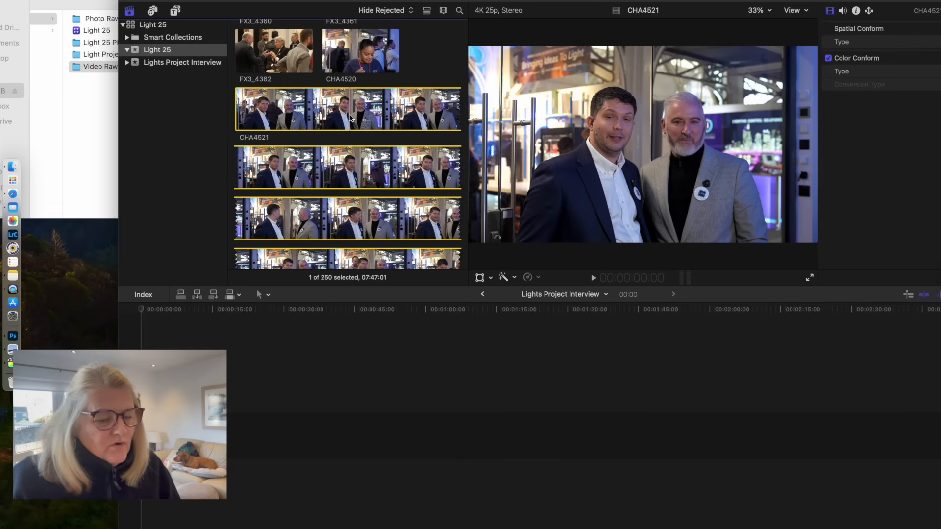
pyautogui.scroll(-6, 350, 118)
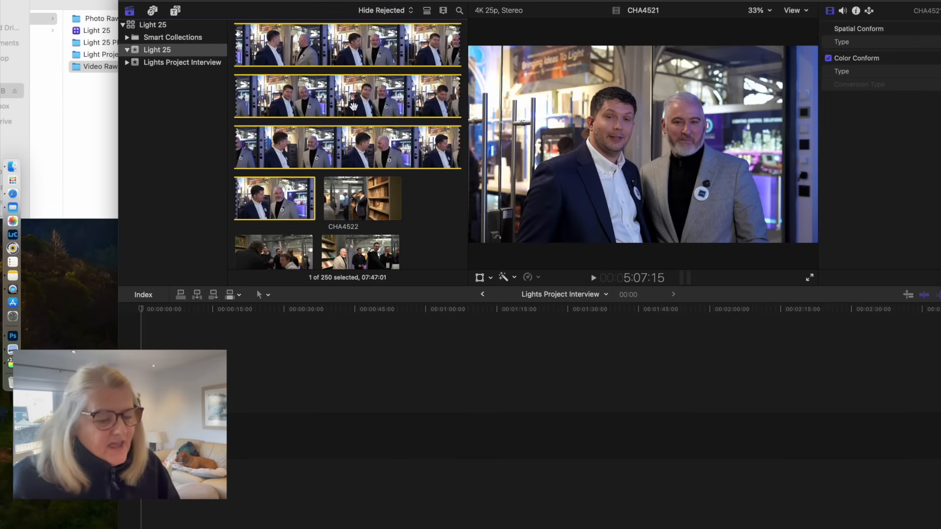
pyautogui.click(184, 64)
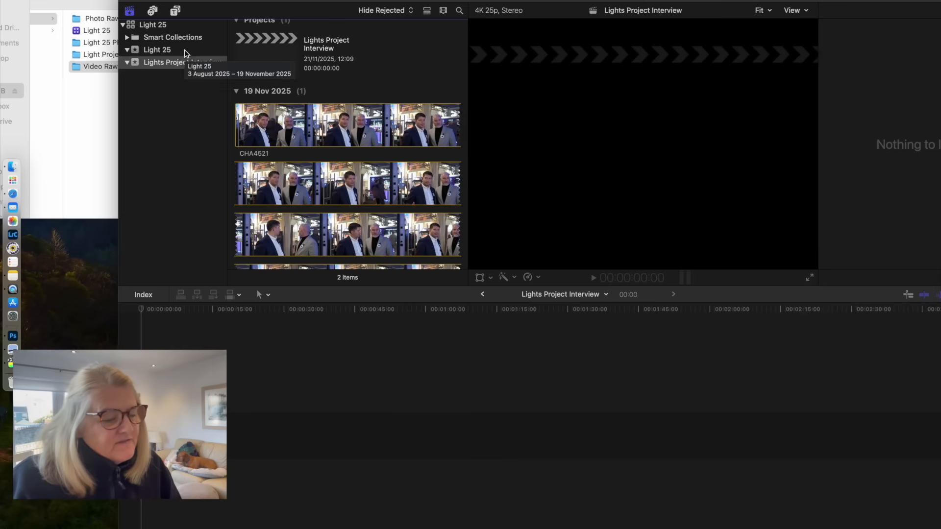
# - Return to the Light 25 event and open its All Broll project in the timeline
pyautogui.click(184, 49)
pyautogui.scroll(-3, 348, 192)
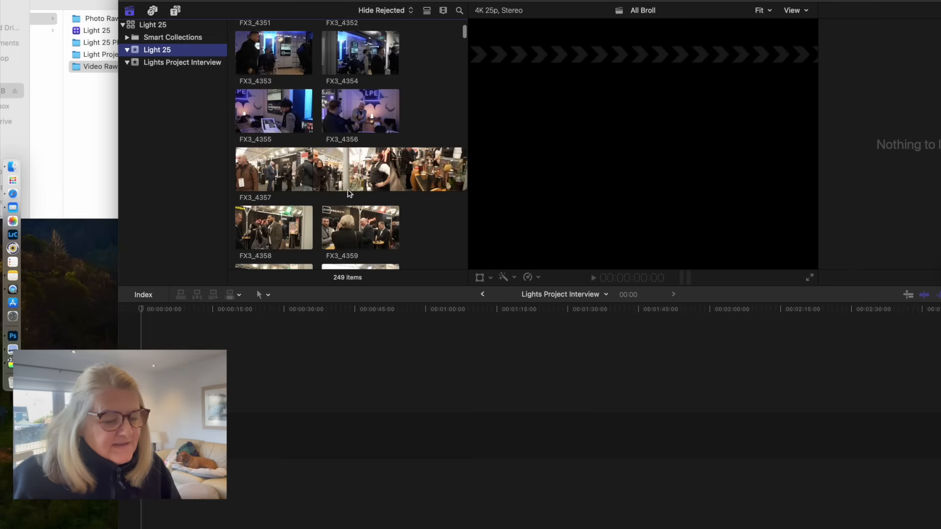
pyautogui.scroll(20, 348, 189)
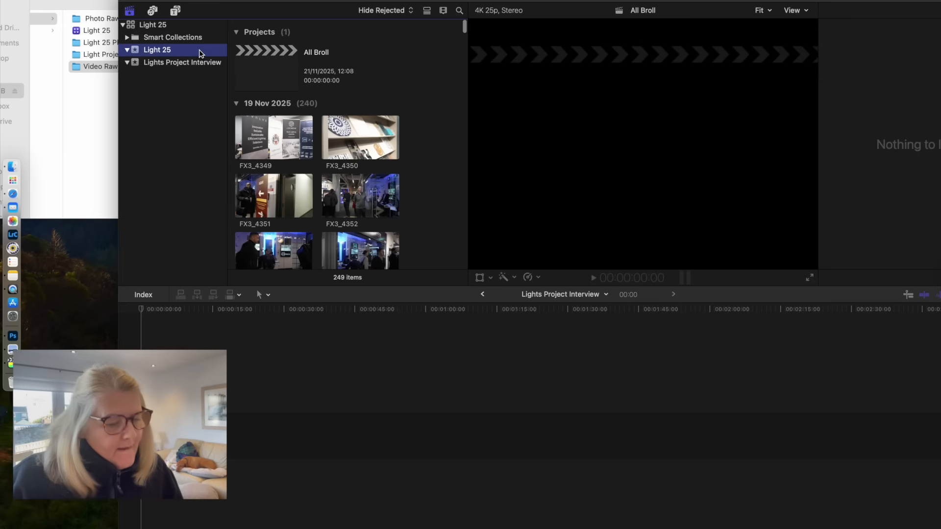
pyautogui.doubleClick(286, 62)
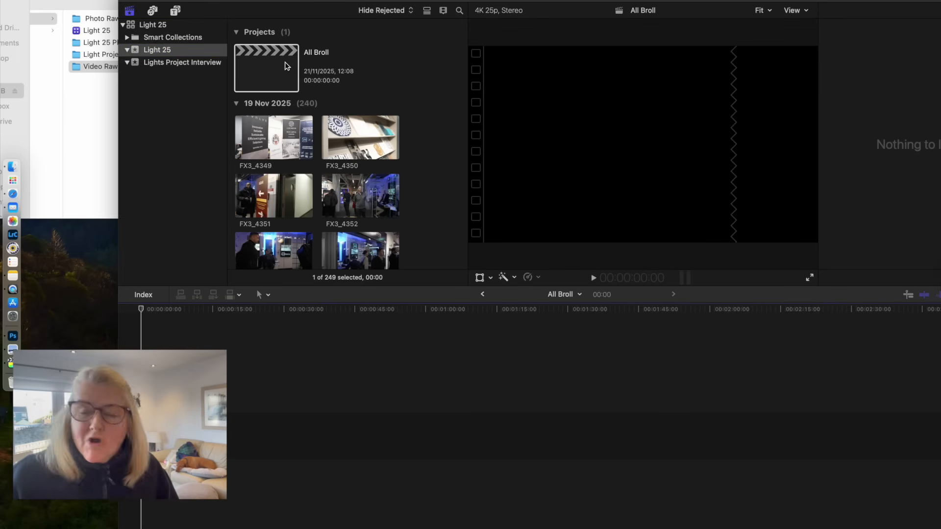
# - Add all the Light 25 event's clips to the All Broll timeline and clear the timeline selection
pyautogui.click(282, 141)
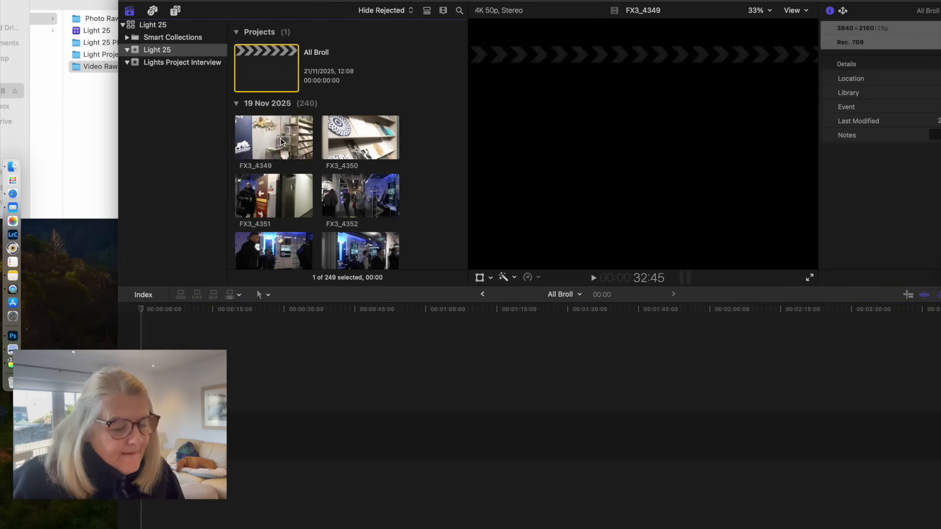
pyautogui.scroll(-20, 282, 142)
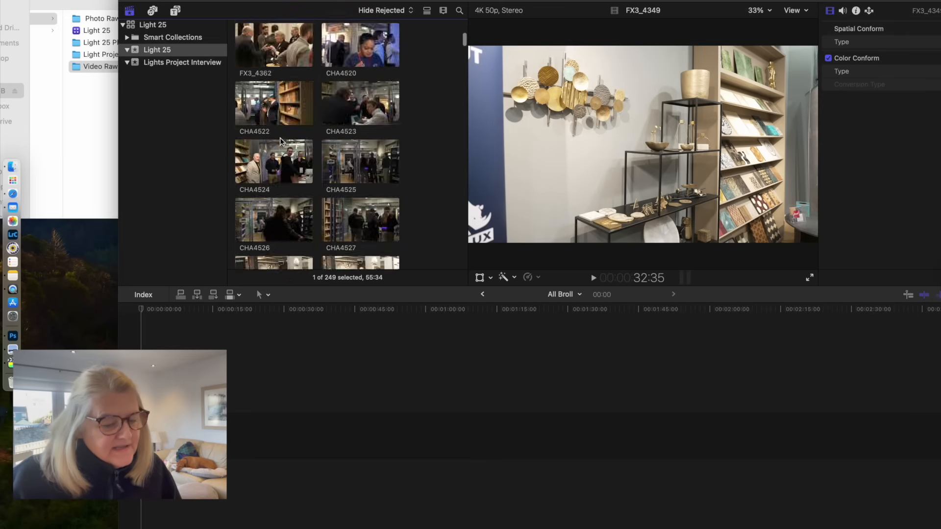
pyautogui.scroll(-10, 282, 141)
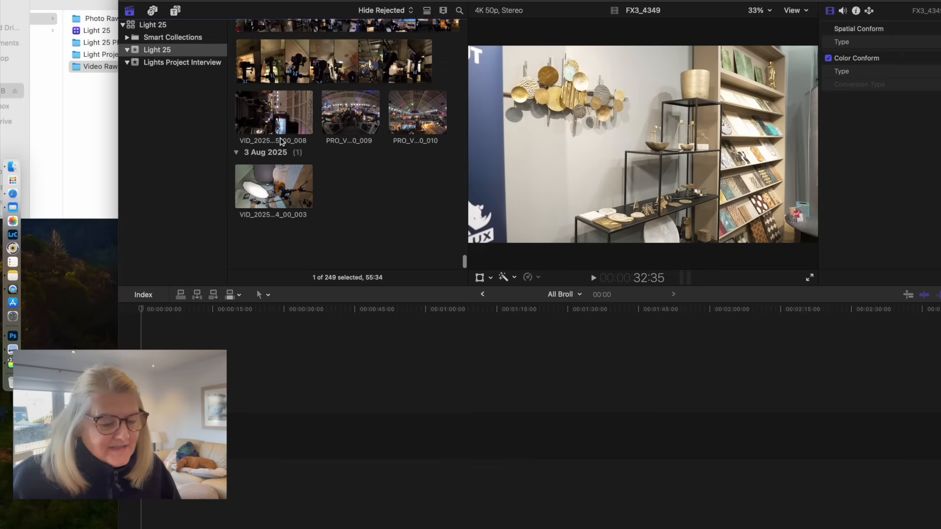
pyautogui.press('super+a')
pyautogui.moveTo(277, 163); pyautogui.dragTo(406, 482)
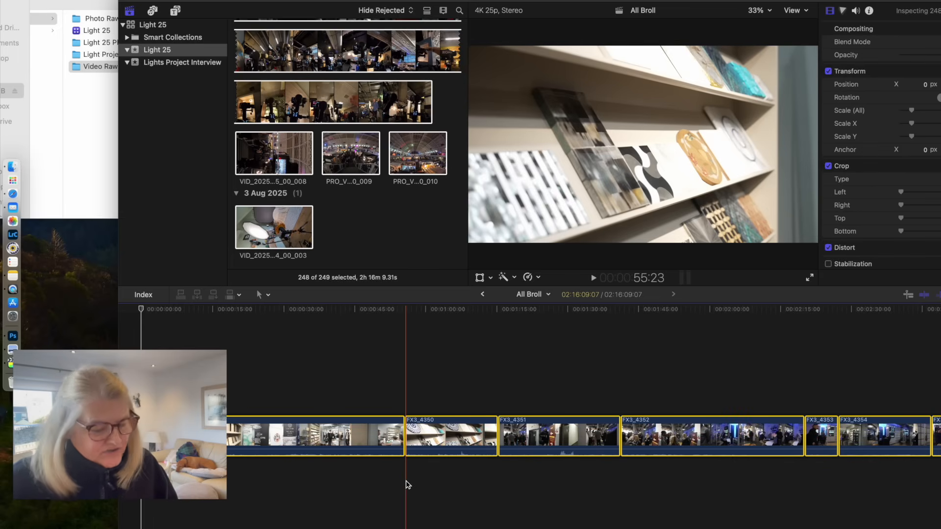
pyautogui.click(150, 482)
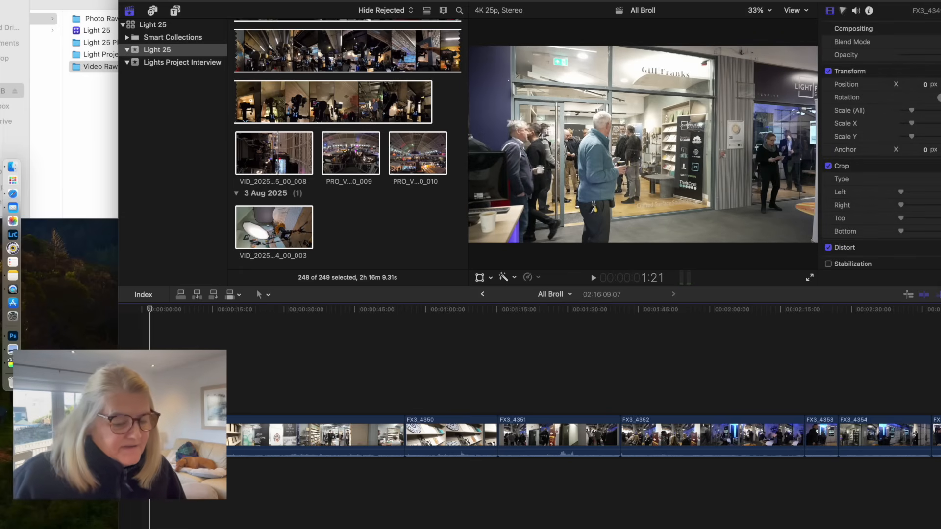
# - Open the Lights Project Interview event and look through the frames of the interview clip CHA4521
pyautogui.click(339, 89)
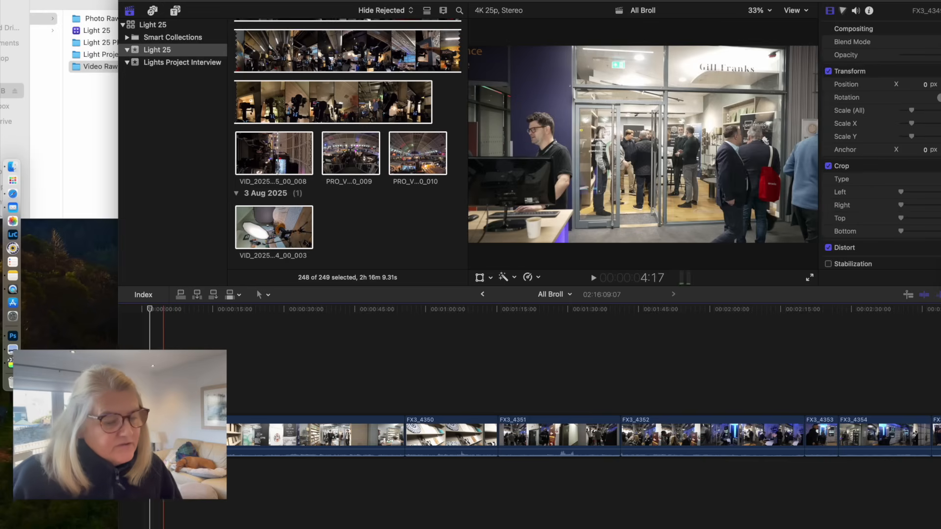
pyautogui.click(163, 477)
pyautogui.click(205, 62)
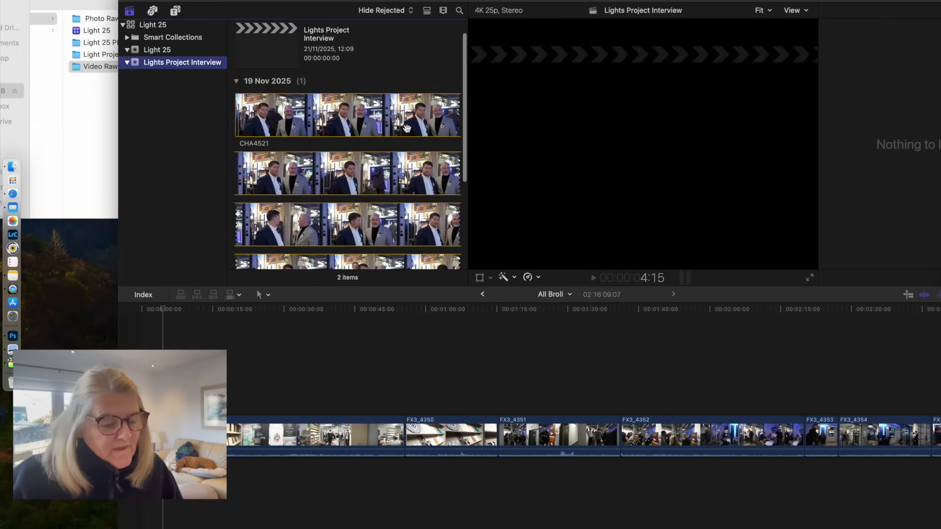
pyautogui.scroll(-3, 406, 128)
pyautogui.scroll(4, 406, 128)
pyautogui.scroll(-1, 407, 129)
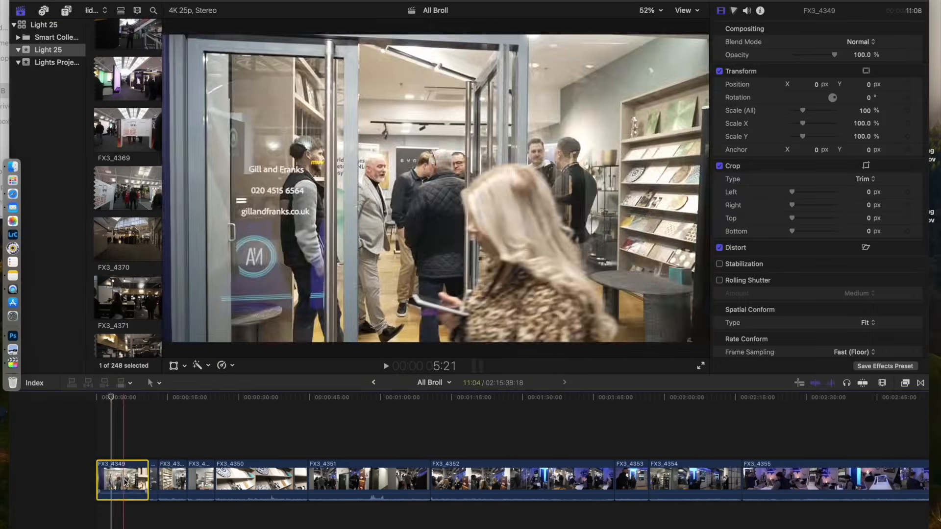
# - Play part of the All Broll footage, and review the All Broll 3 edit near its end, around the VR headset shot
pyautogui.click(175, 480)
pyautogui.press('space')
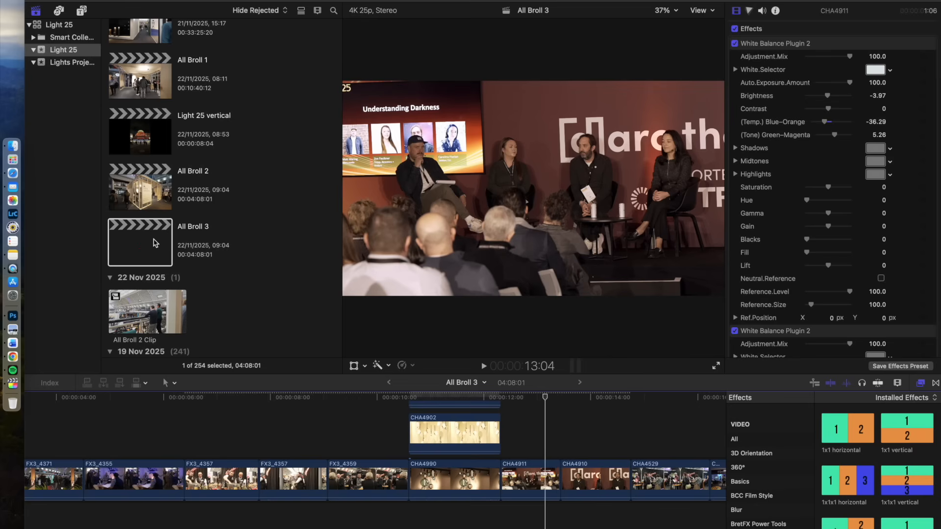
pyautogui.scroll(-3, 153, 243)
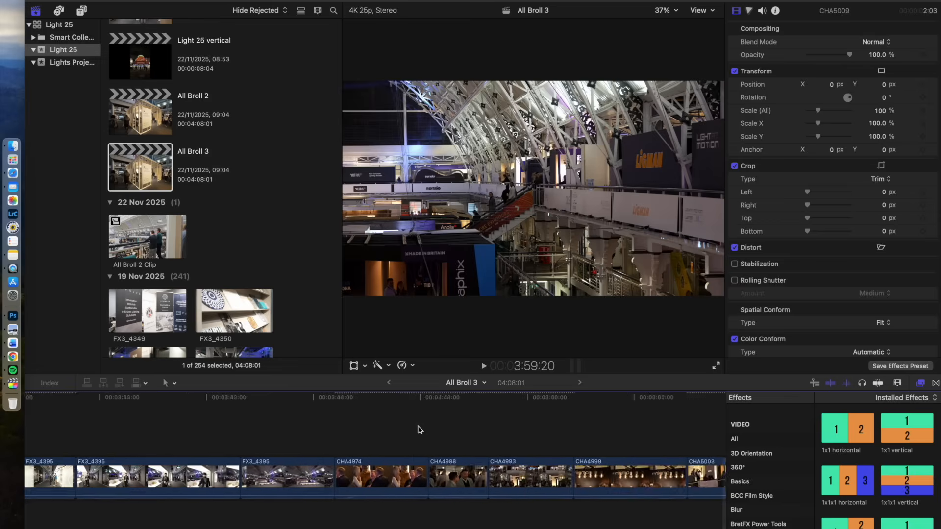
pyautogui.hscroll(-3, 416, 431)
pyautogui.press('space')
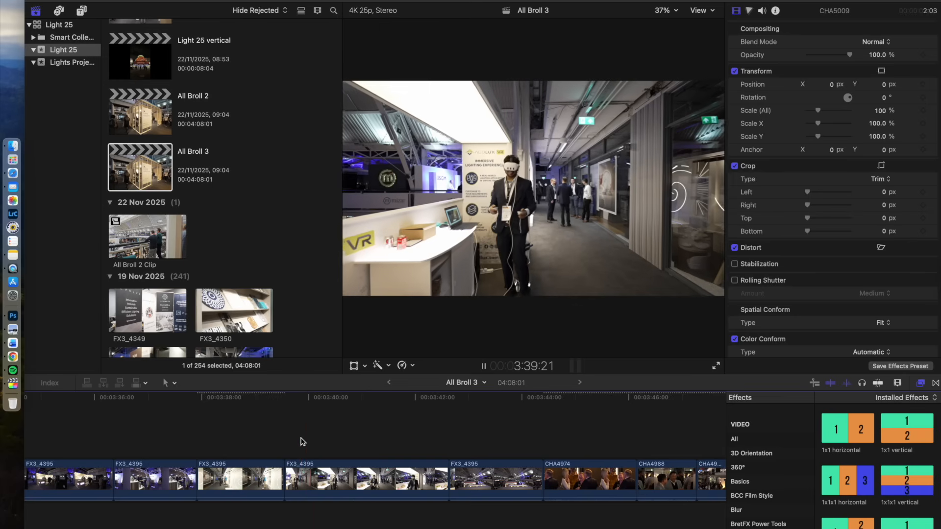
pyautogui.press('space')
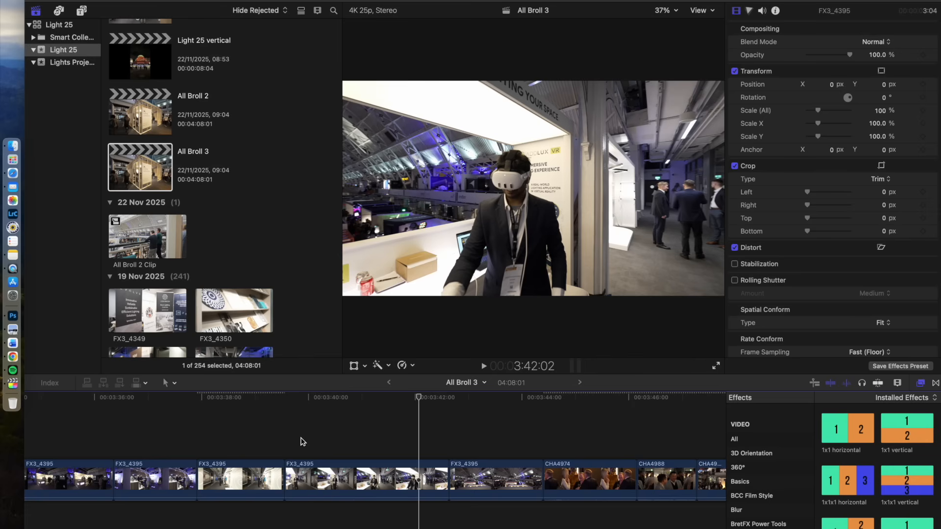
pyautogui.click(299, 442)
pyautogui.press('space')
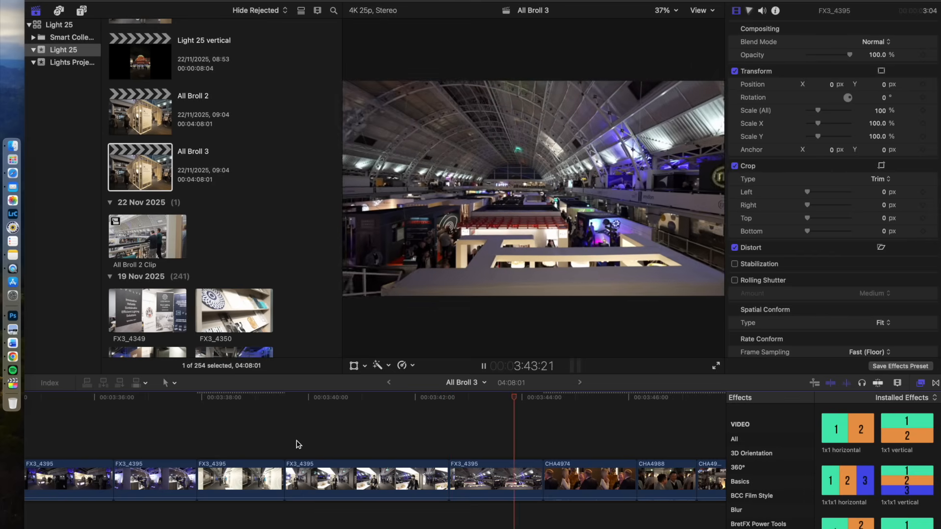
# - Play earlier sections of the All Broll 3 edit, working back from the FX3_4395 clips to the start of the timeline
pyautogui.hscroll(-10, 296, 444)
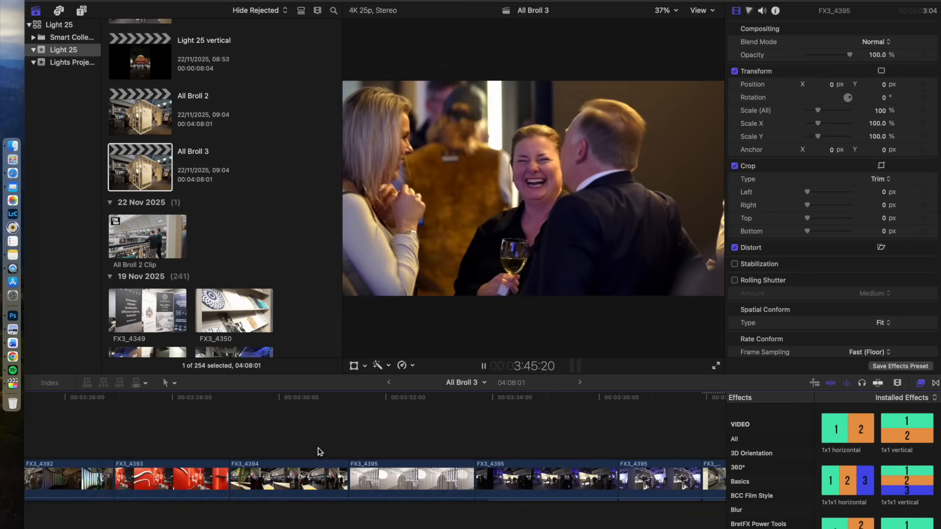
pyautogui.click(289, 446)
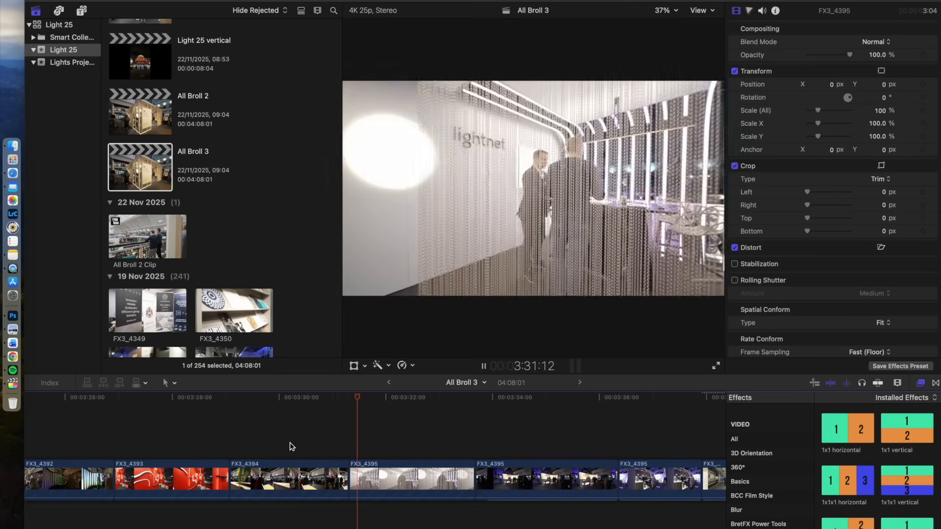
pyautogui.hscroll(-20, 290, 446)
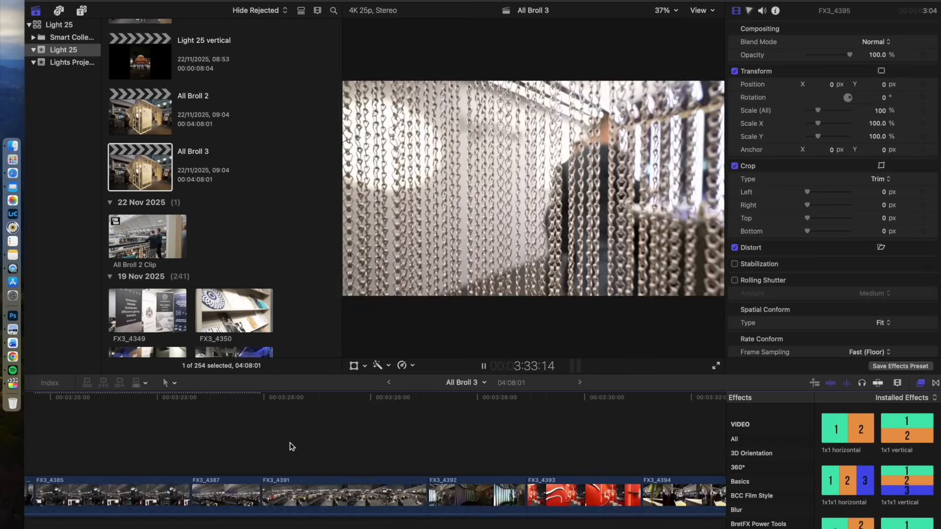
pyautogui.click(255, 440)
pyautogui.press('space')
pyautogui.hscroll(-20, 255, 440)
pyautogui.hscroll(-20, 255, 440)
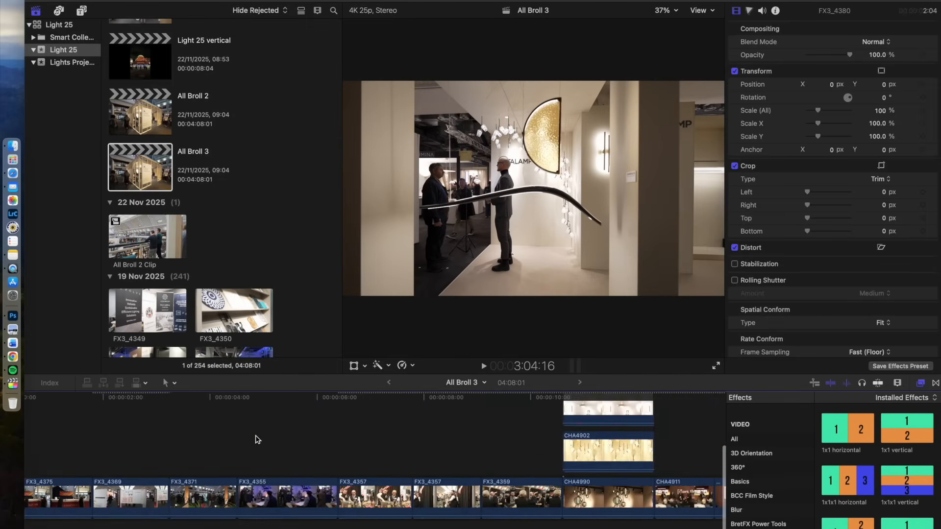
# - Play the split-screen lamp section of All Broll 3 from 10:16, and return to the start of the project
pyautogui.click(319, 400)
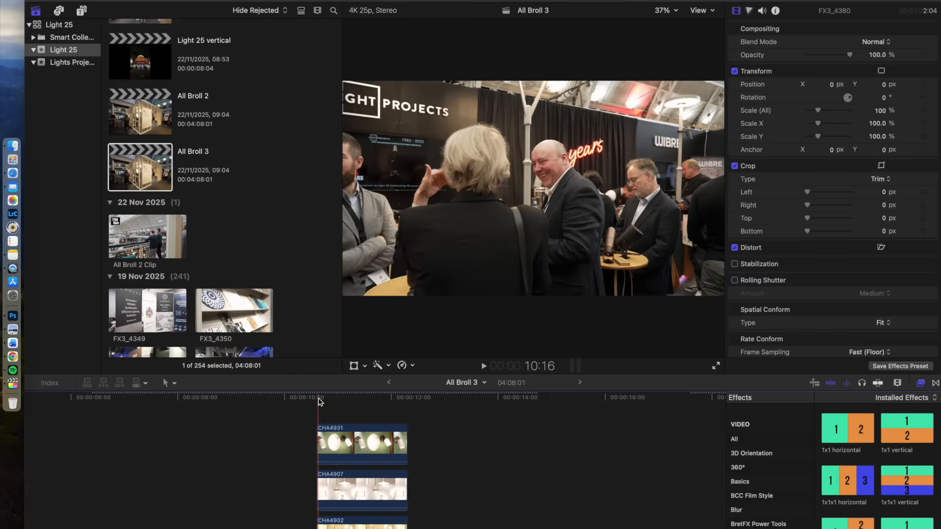
pyautogui.press('space')
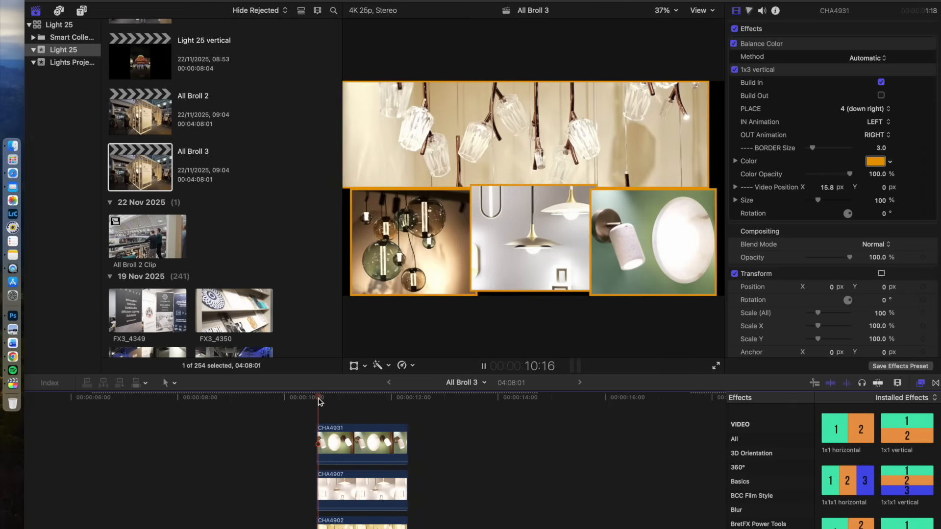
pyautogui.press('space')
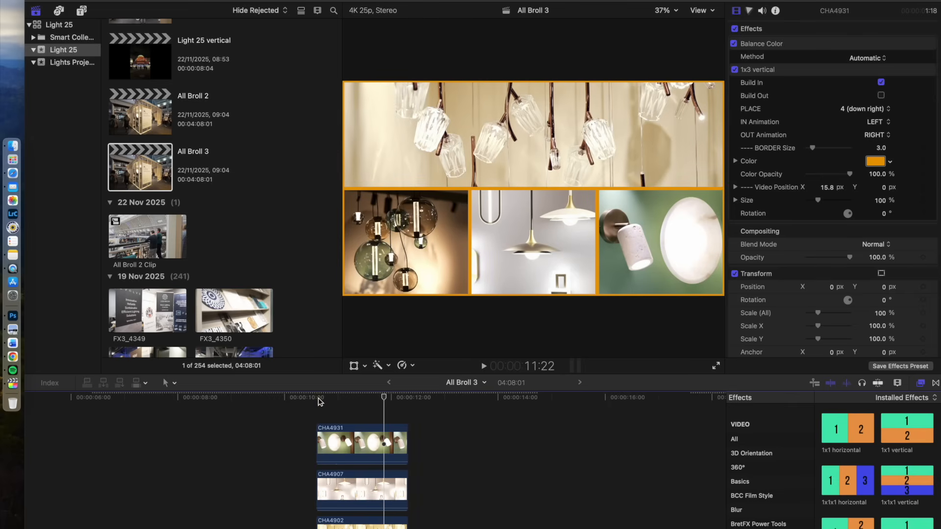
pyautogui.press('Home')
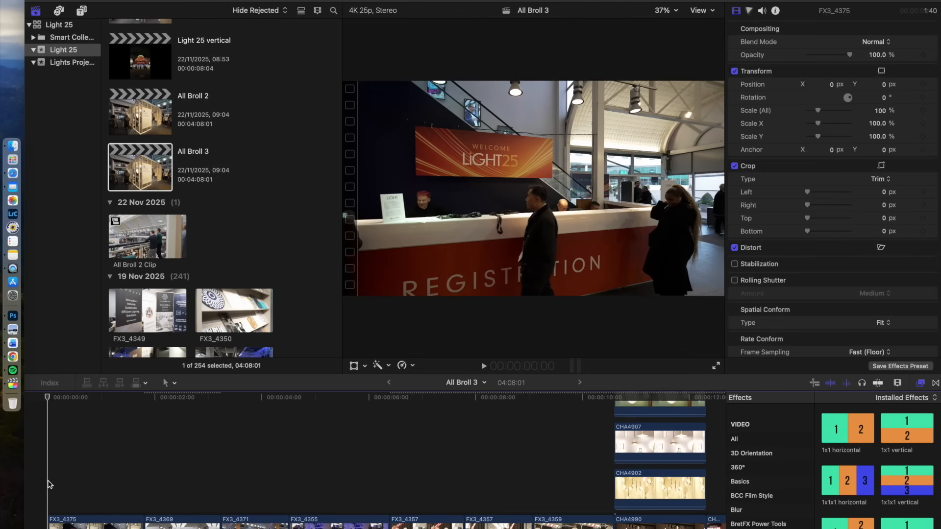
# - Raise the midtones of a clip near the start of the timeline on the Color Board, and check its exposure controls
pyautogui.click(434, 500)
pyautogui.click(749, 10)
pyautogui.click(814, 45)
pyautogui.moveTo(845, 123); pyautogui.dragTo(844, 112)
pyautogui.click(871, 44)
pyautogui.click(452, 485)
pyautogui.click(776, 10)
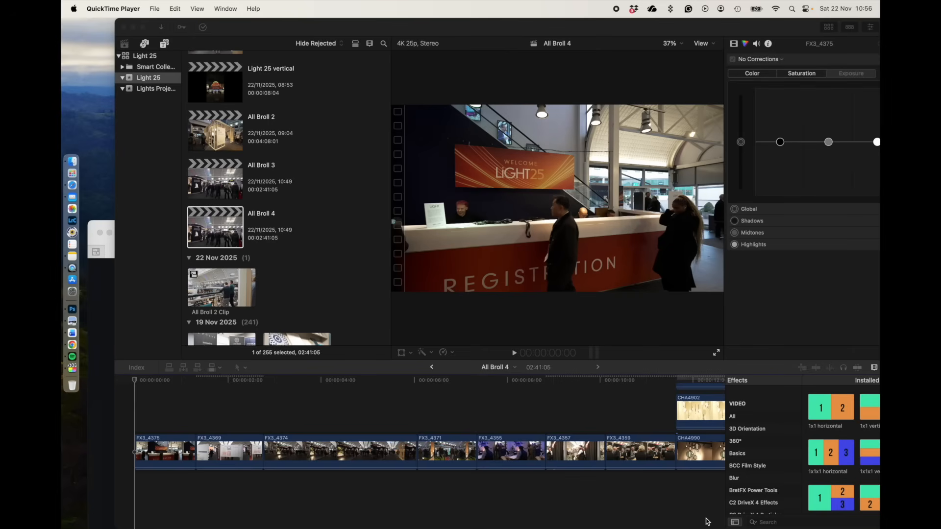
# - Switch to Safari, bring up the Epidemic Sound Discover page, and preview the track MOONSTRUCK
pyautogui.click(71, 186)
pyautogui.moveTo(240, 240); pyautogui.dragTo(263, 50)
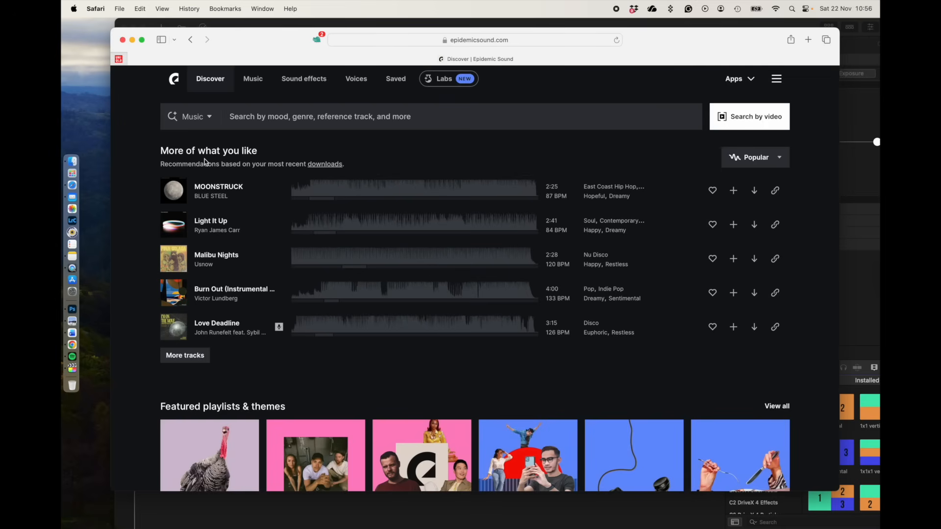
pyautogui.click(173, 190)
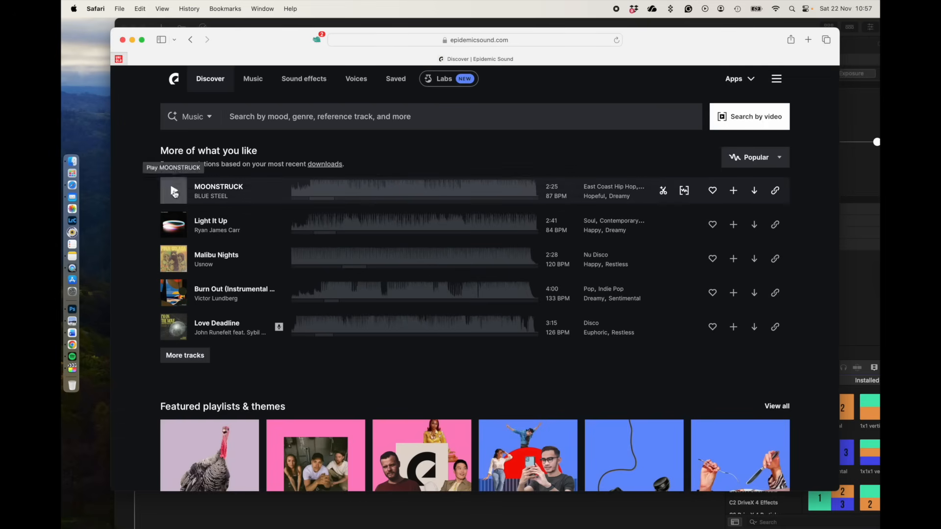
# - Switch back to Final Cut Pro, play the opening of All Broll 4, and trim 3 frames off the end of FX3_4375
pyautogui.click(758, 23)
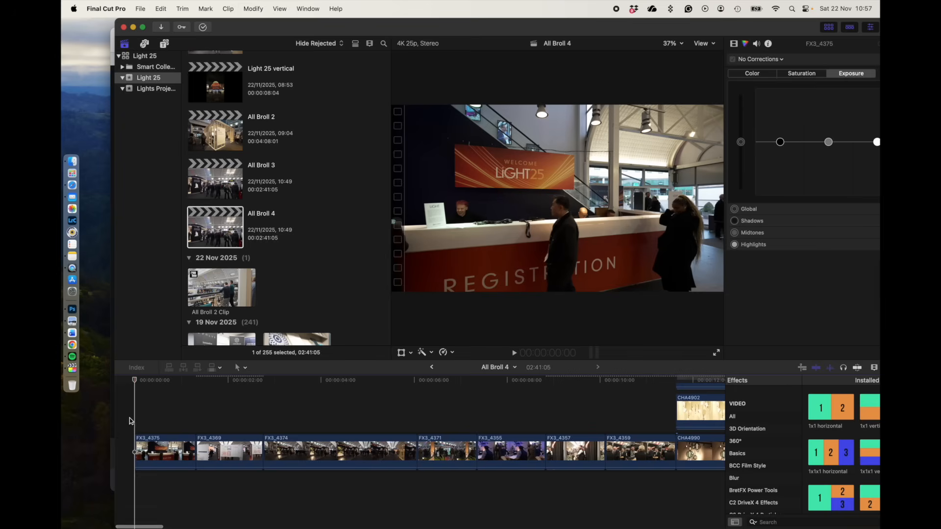
pyautogui.press('space')
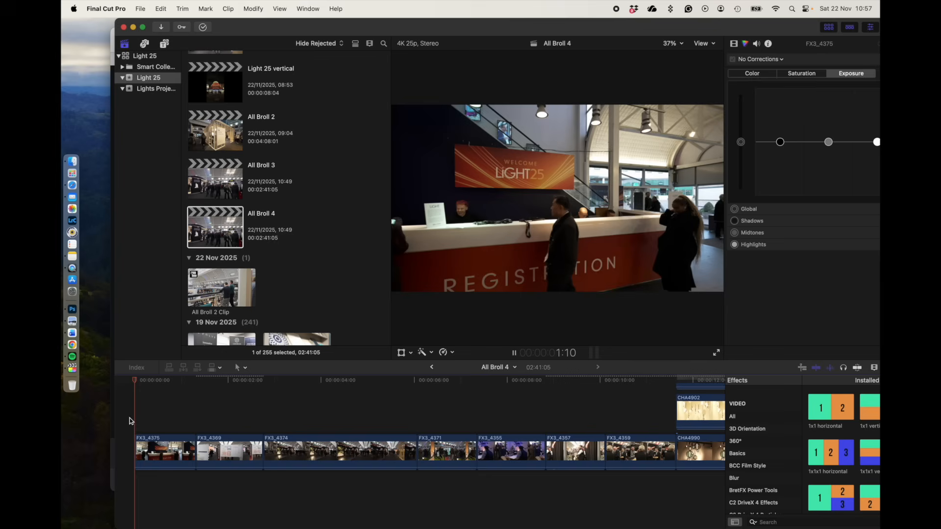
pyautogui.press('space')
pyautogui.moveTo(191, 447); pyautogui.dragTo(187, 446)
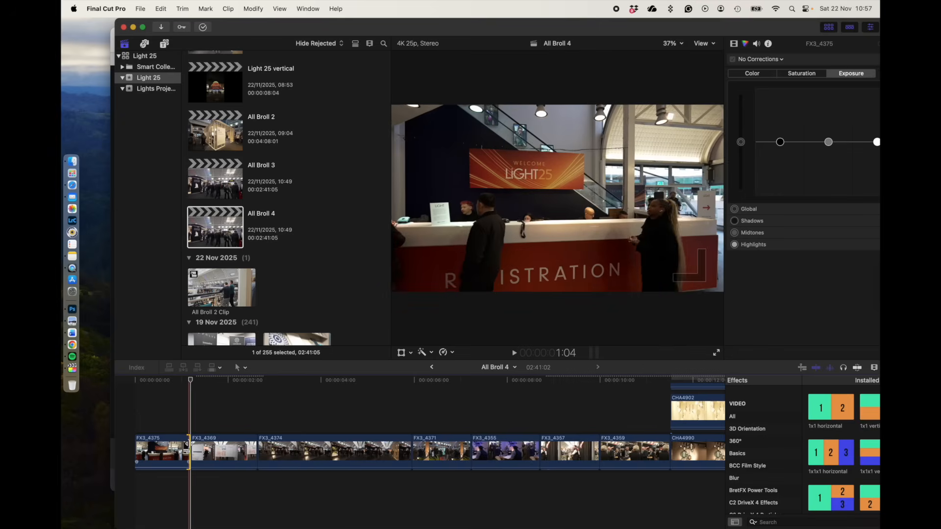
# - Play the first clips of All Broll 4 and trim 3 frames off the end of the floor plan clip FX3_4369
pyautogui.click(141, 412)
pyautogui.press('space')
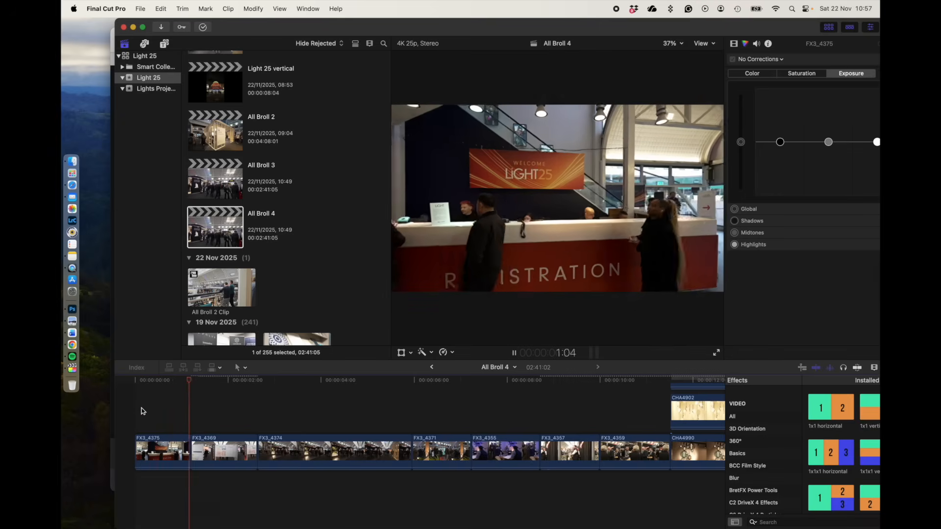
pyautogui.press('space')
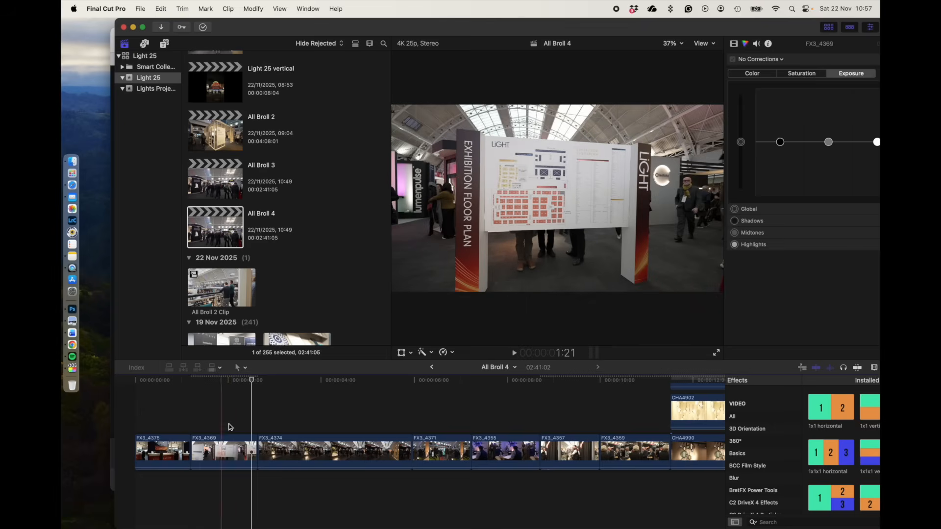
pyautogui.moveTo(256, 451); pyautogui.dragTo(249, 454)
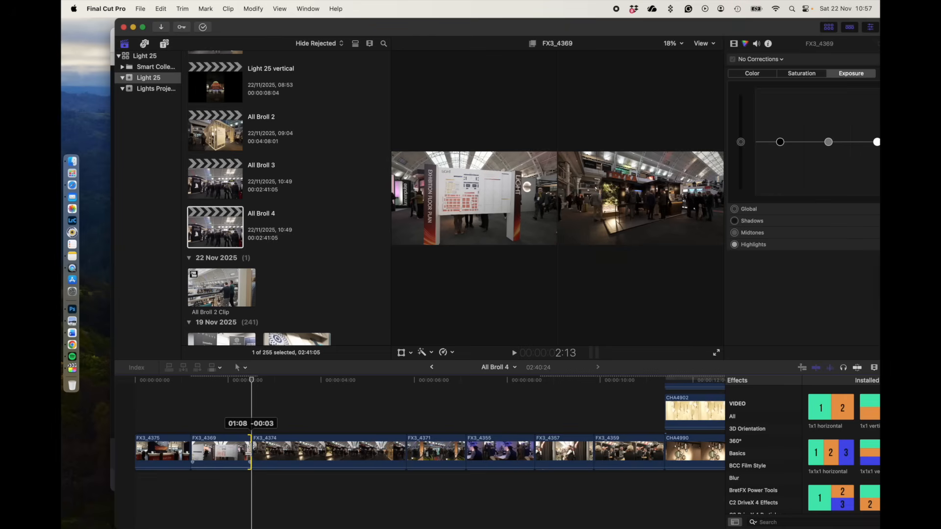
# - Play into clip FX3_4374 and split its speed into two segments at 3:23 with Blade Speed
pyautogui.press('space')
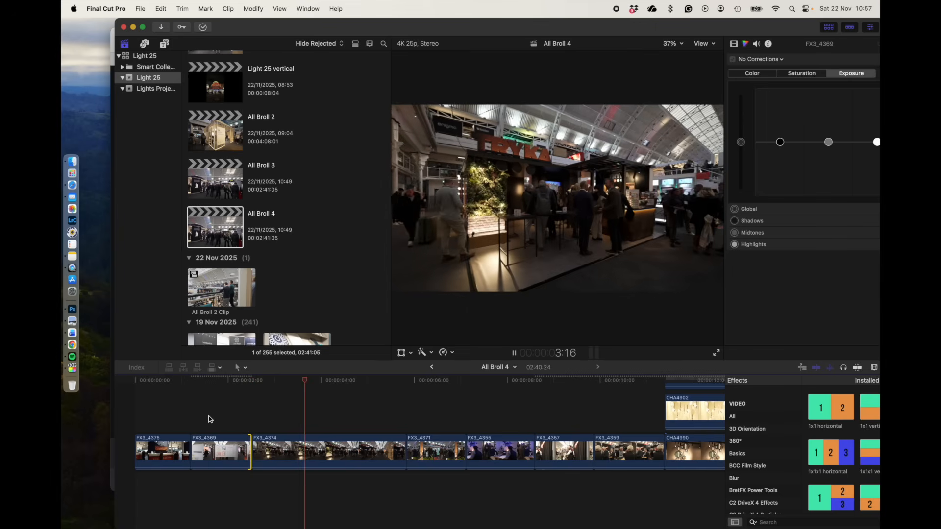
pyautogui.press('space')
pyautogui.press('space')
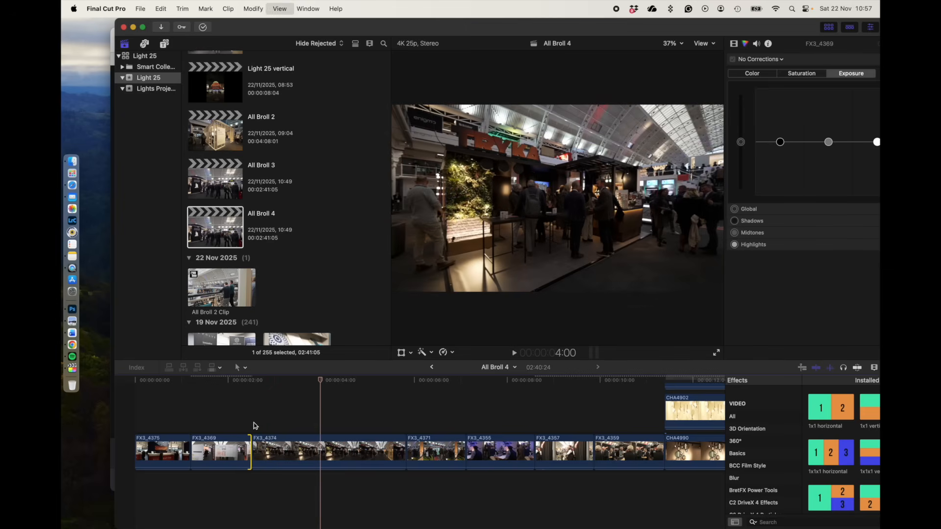
pyautogui.press('Left')
pyautogui.press('Left')
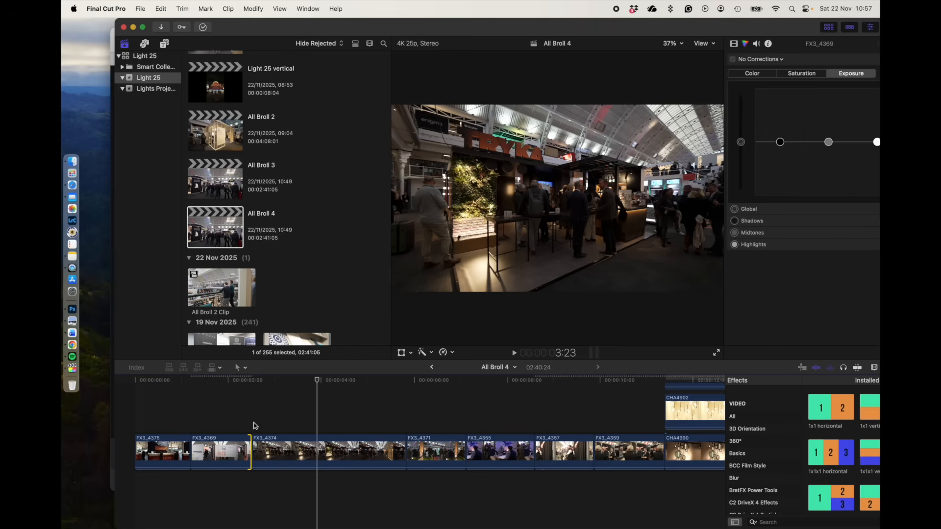
pyautogui.click(258, 449)
pyautogui.hotkey('shift', 'b')
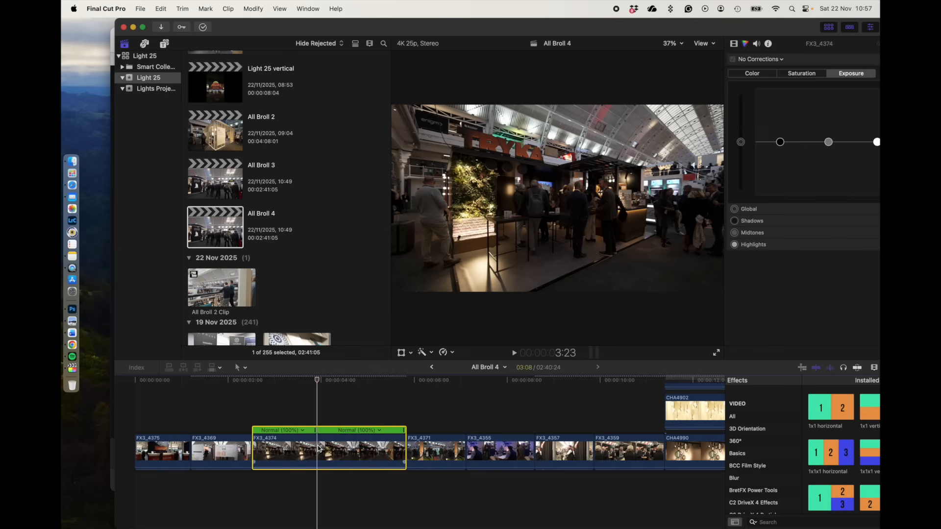
# - Speed up the second speed segment of clip FX3_4374 to Fast 4x and play the clip to check the ramp
pyautogui.click(380, 430)
pyautogui.moveTo(397, 455)
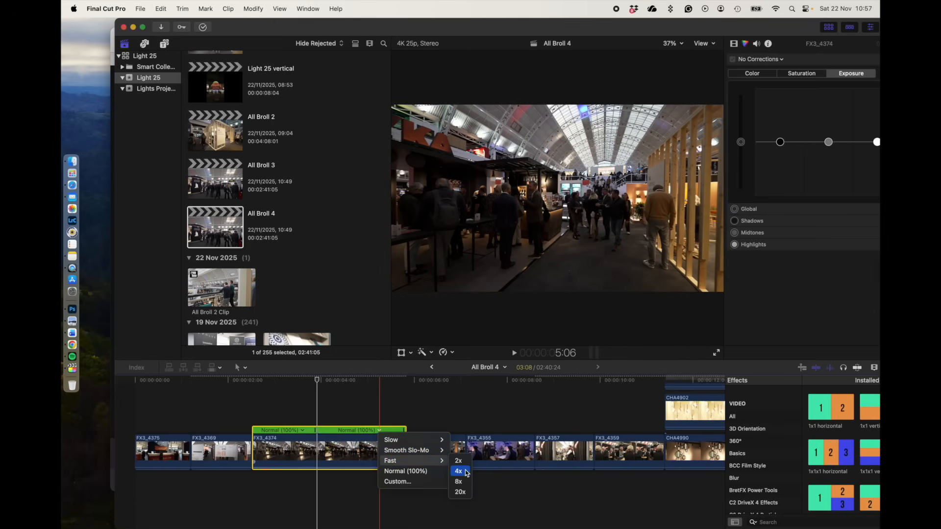
pyautogui.click(466, 473)
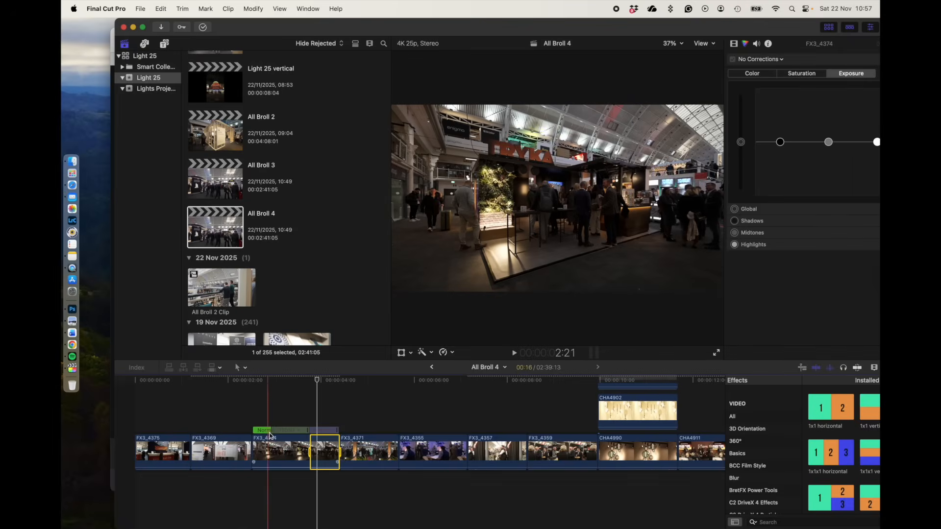
pyautogui.click(255, 422)
pyautogui.press('space')
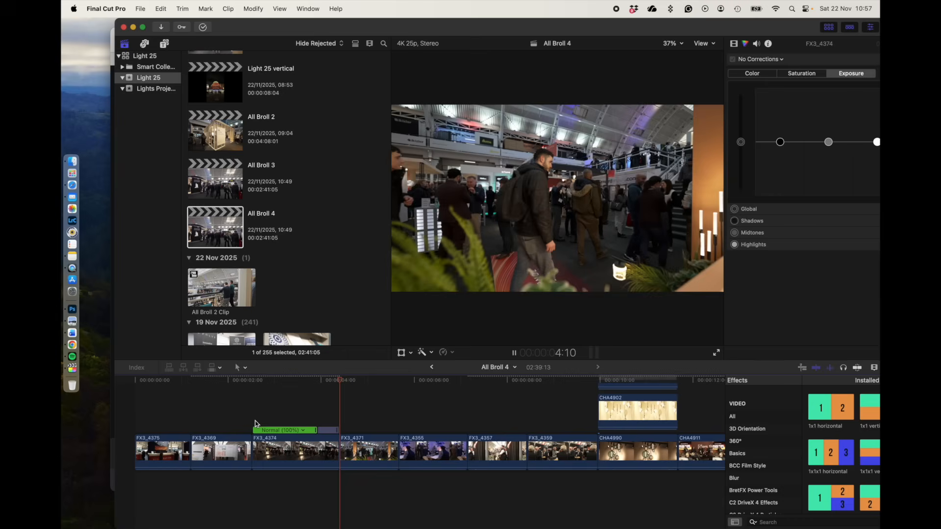
pyautogui.press('space')
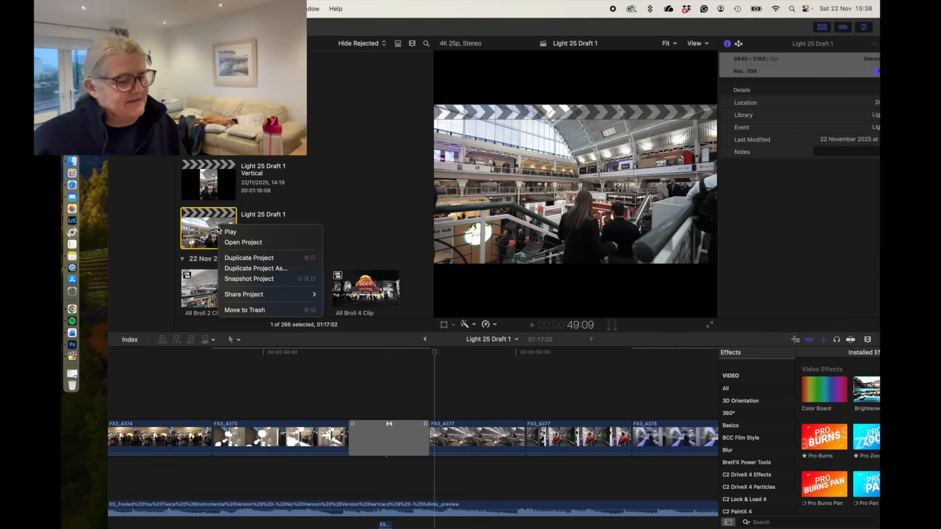
# - Set up a duplicate of Light 25 Draft 1 named Light 25 Draft 2 Vwertical Test, vertical 2160x3840 with Smart Conform, and cancel it
pyautogui.click(227, 269)
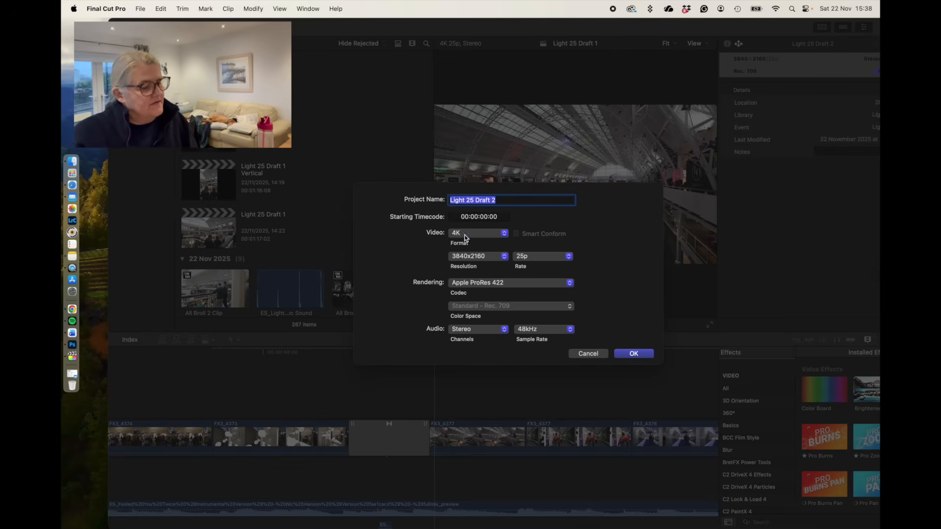
pyautogui.click(465, 238)
pyautogui.click(471, 258)
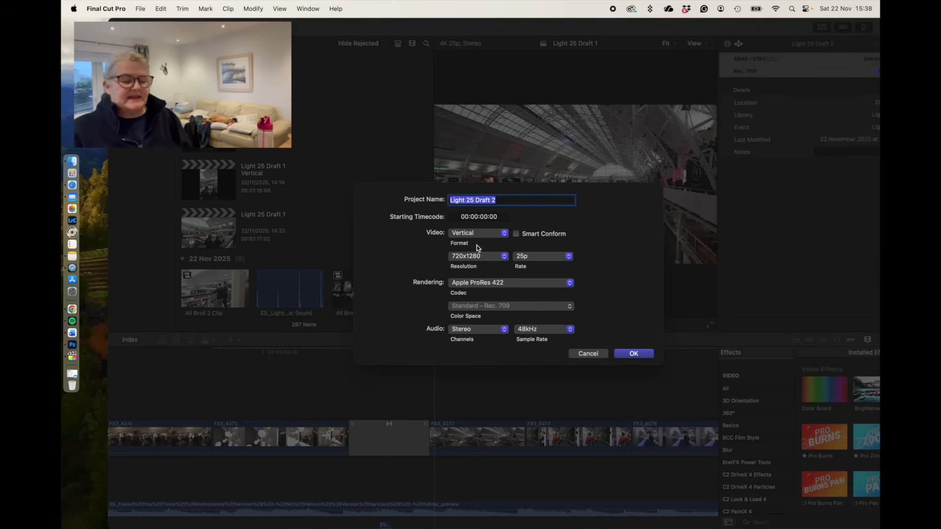
pyautogui.click(514, 200)
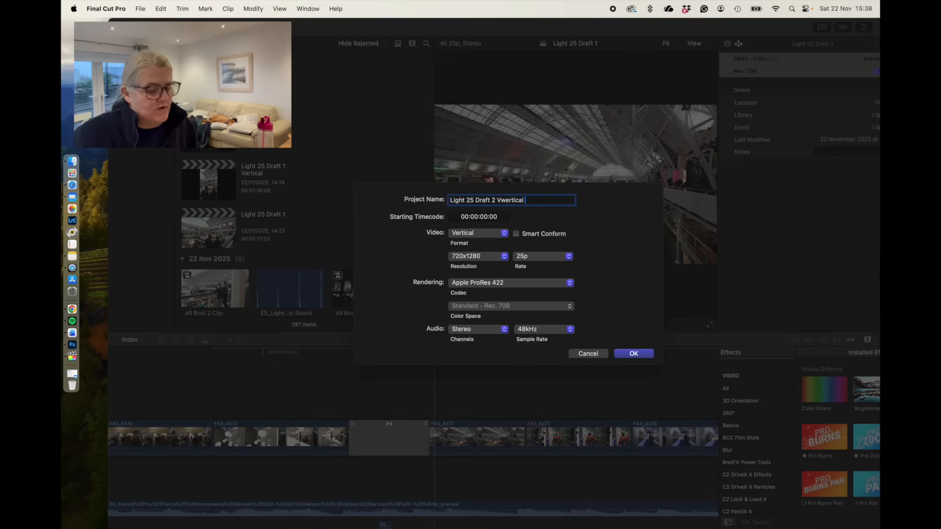
pyautogui.click(476, 257)
pyautogui.click(473, 276)
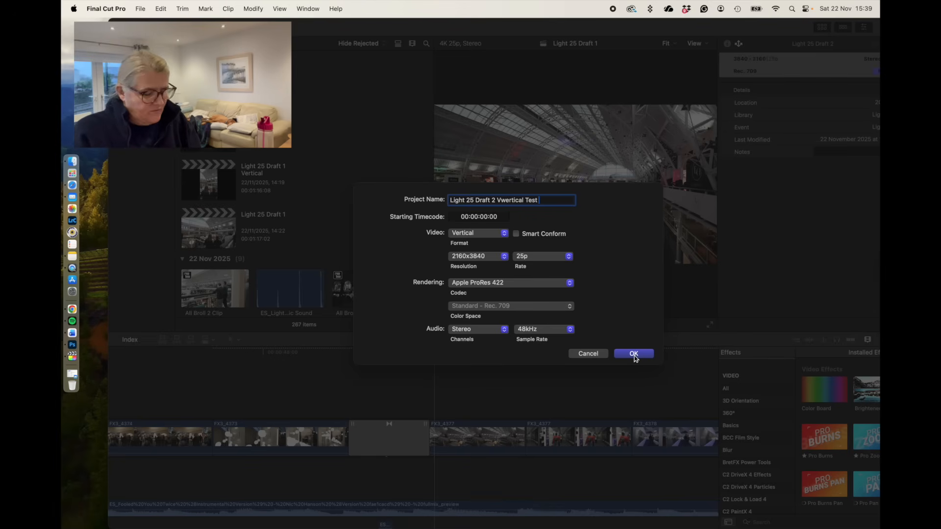
pyautogui.click(516, 235)
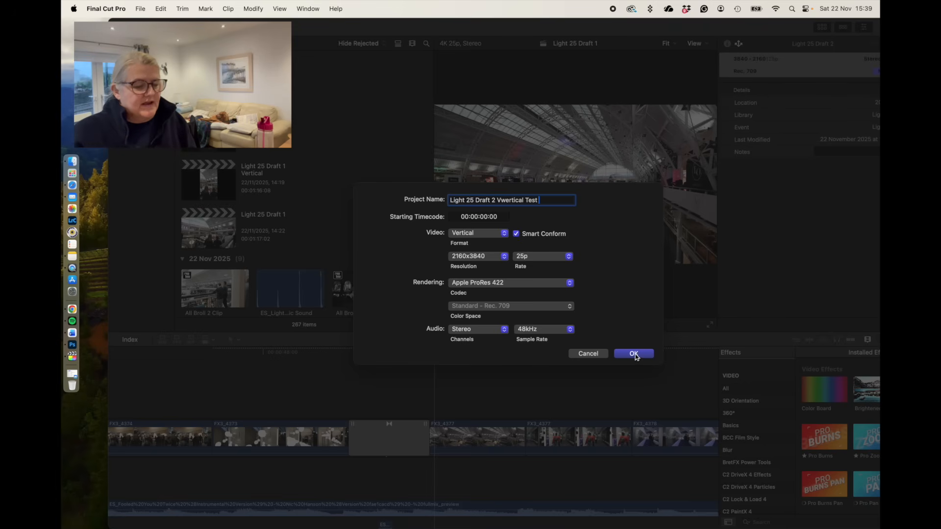
pyautogui.click(588, 354)
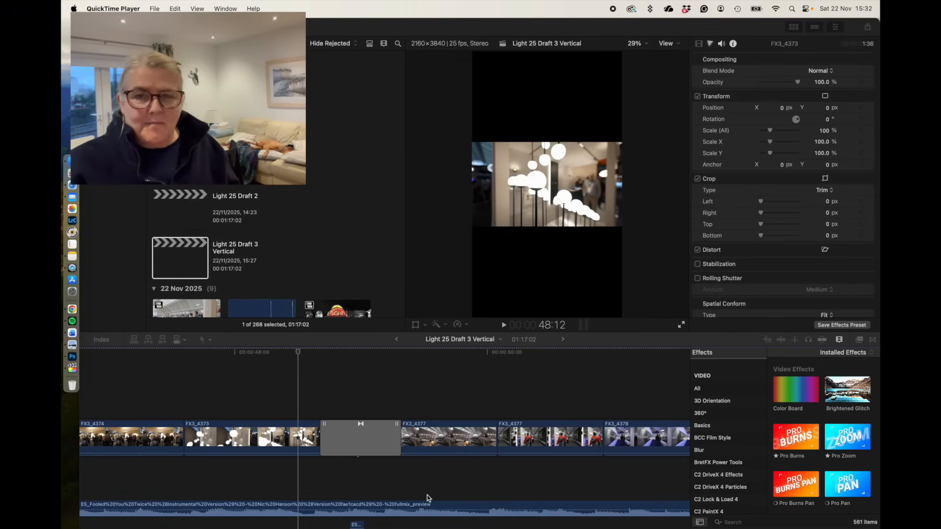
# - Set the Spatial Conform type to Fill for all items in the Light 25 Draft 3 Vertical timeline
pyautogui.click(440, 390)
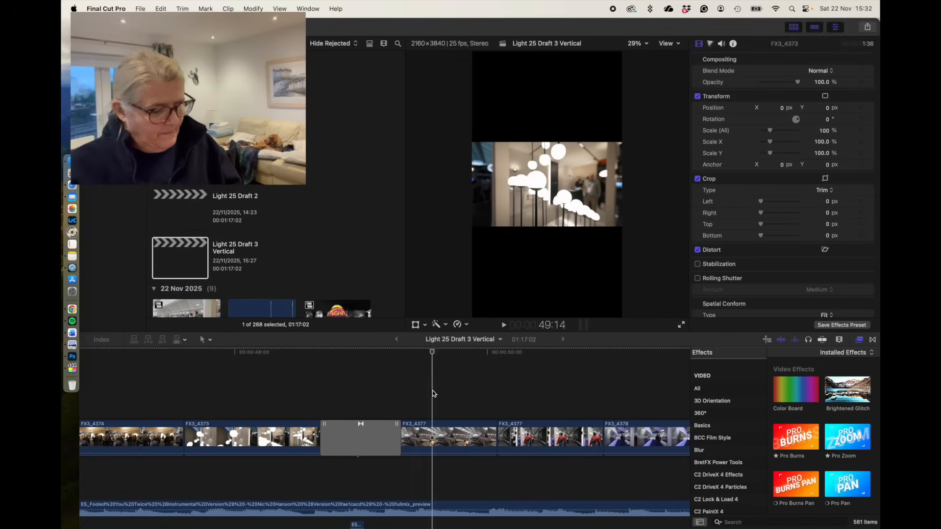
pyautogui.click(432, 393)
pyautogui.press('super+a')
pyautogui.scroll(-15, 783, 248)
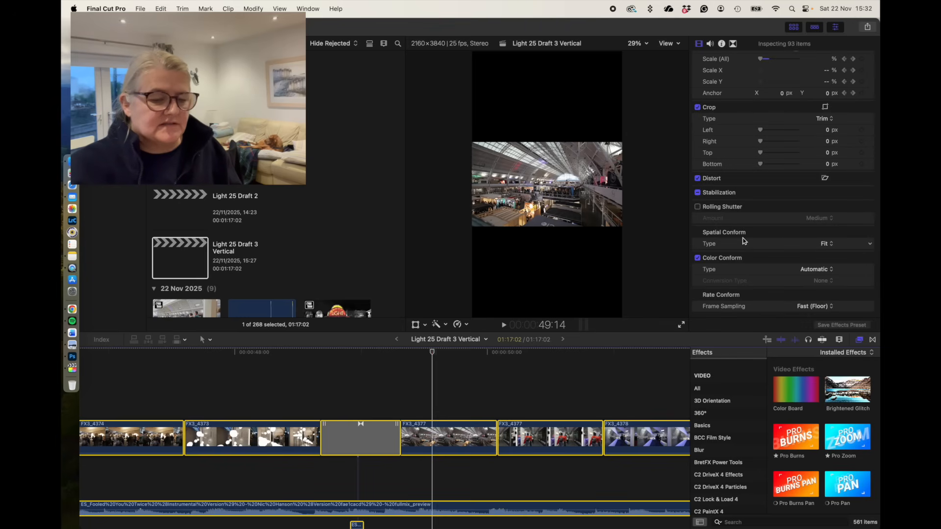
pyautogui.click(825, 245)
pyautogui.click(825, 258)
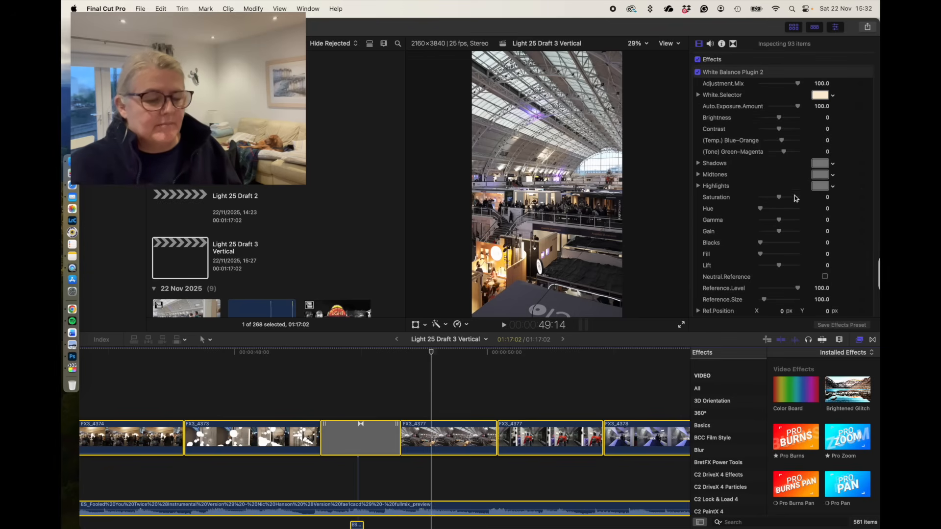
# - Reframe the opening clip FX3_4375 with Transform by shifting it horizontally to the right, about 666 px in X
pyautogui.click(230, 397)
pyautogui.hscroll(-20, 230, 397)
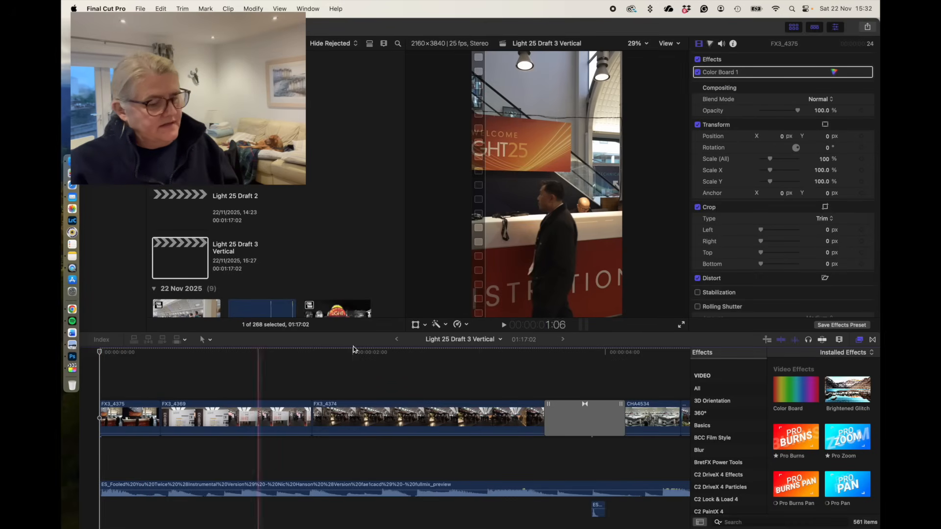
pyautogui.click(425, 326)
pyautogui.click(429, 340)
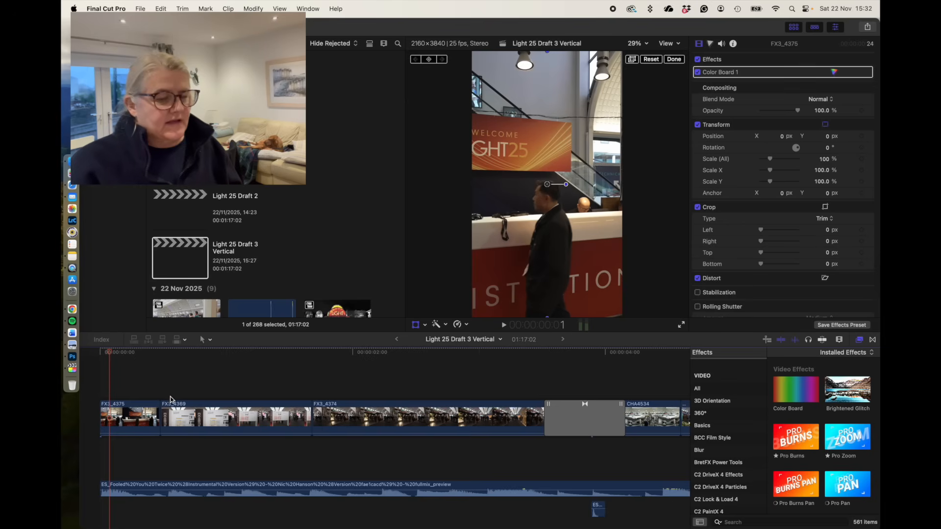
pyautogui.moveTo(112, 352)
pyautogui.mouseDown()
pyautogui.moveTo(181, 363)
pyautogui.moveTo(117, 363)
pyautogui.mouseUp()
pyautogui.click(120, 419)
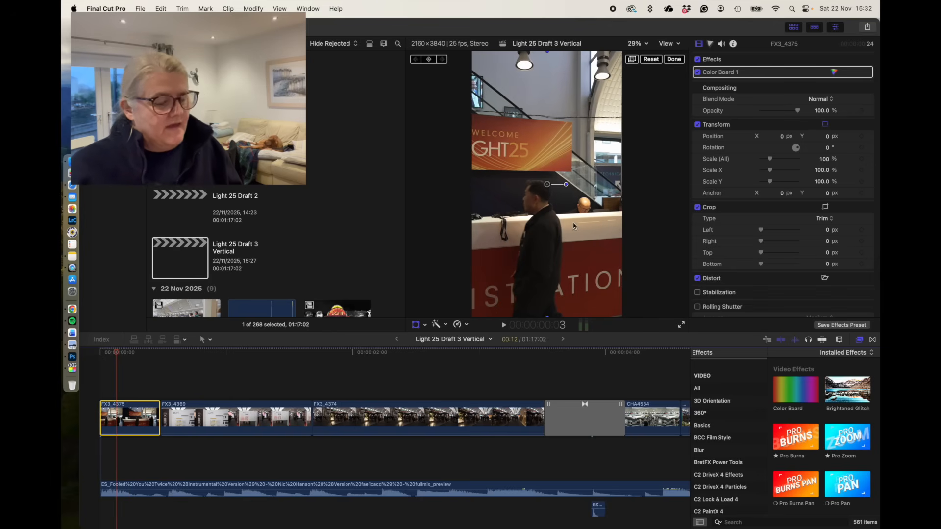
pyautogui.moveTo(550, 238); pyautogui.dragTo(597, 238)
# - Skim the following clips for framing and shift CHA4536 horizontally to the right with Transform to bring its subject into frame
pyautogui.click(123, 353)
pyautogui.moveTo(123, 353); pyautogui.dragTo(643, 396)
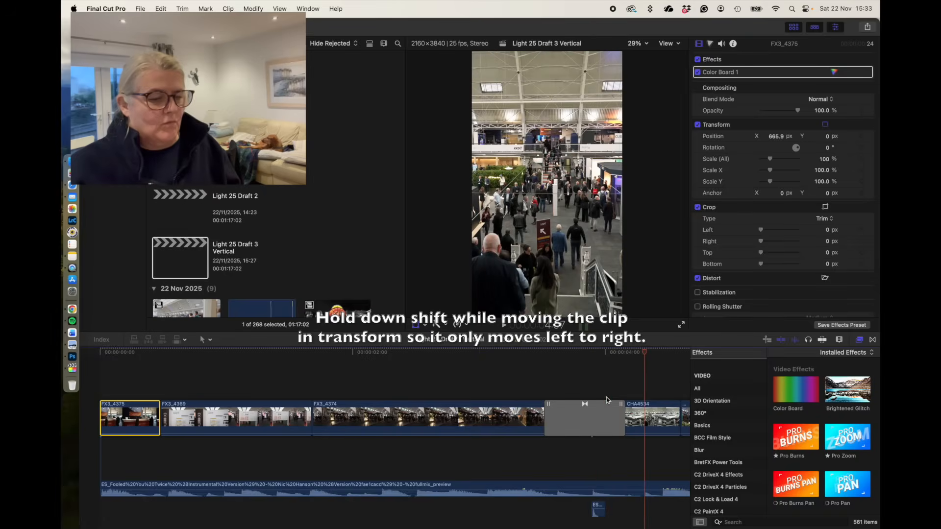
pyautogui.hscroll(5, 500, 400)
pyautogui.hscroll(15, 499, 399)
pyautogui.moveTo(379, 352); pyautogui.dragTo(577, 350)
pyautogui.click(583, 436)
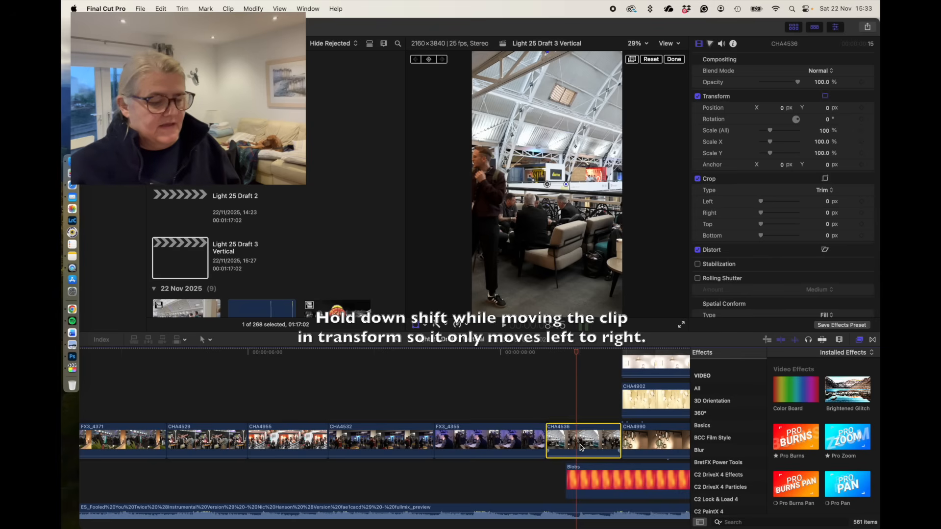
pyautogui.moveTo(556, 243); pyautogui.dragTo(632, 241)
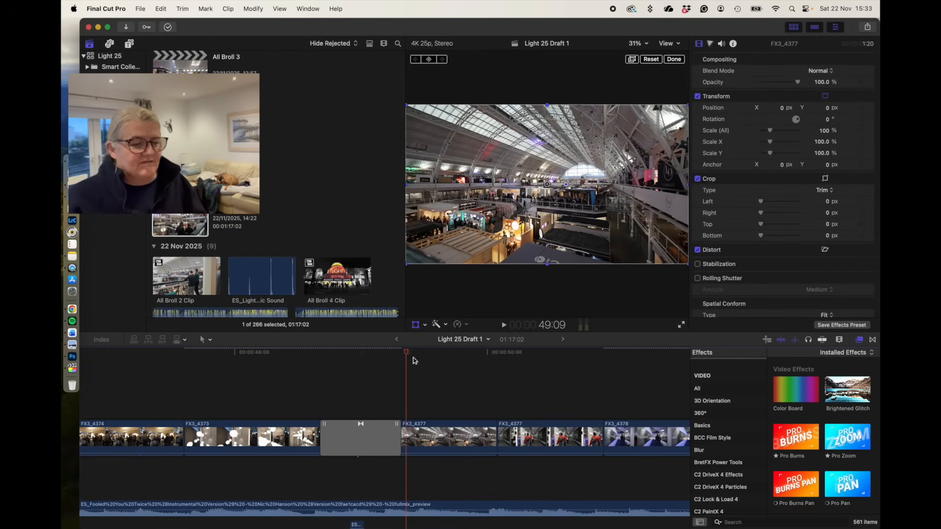
# - Finish Transform in Light 25 Draft 1 and open the Export File settings for the project
pyautogui.click(674, 59)
pyautogui.moveTo(680, 28); pyautogui.dragTo(665, 25)
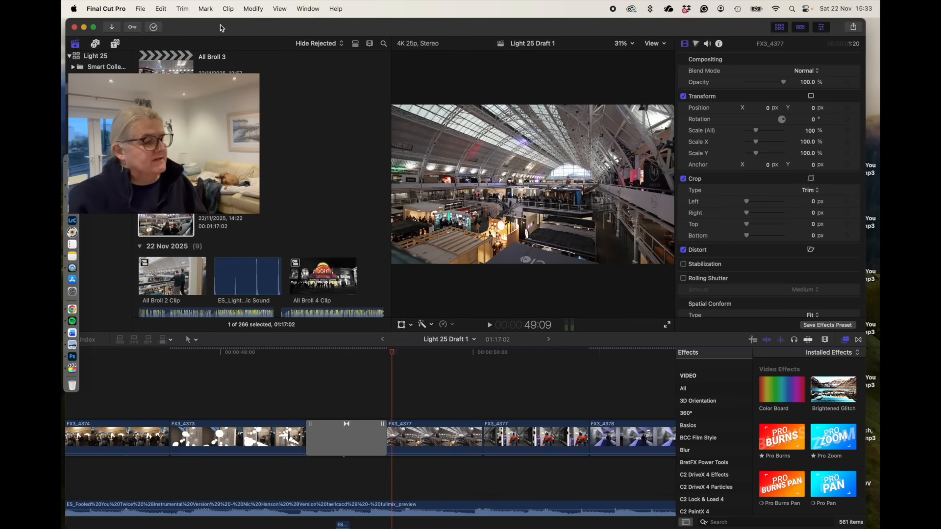
pyautogui.click(853, 28)
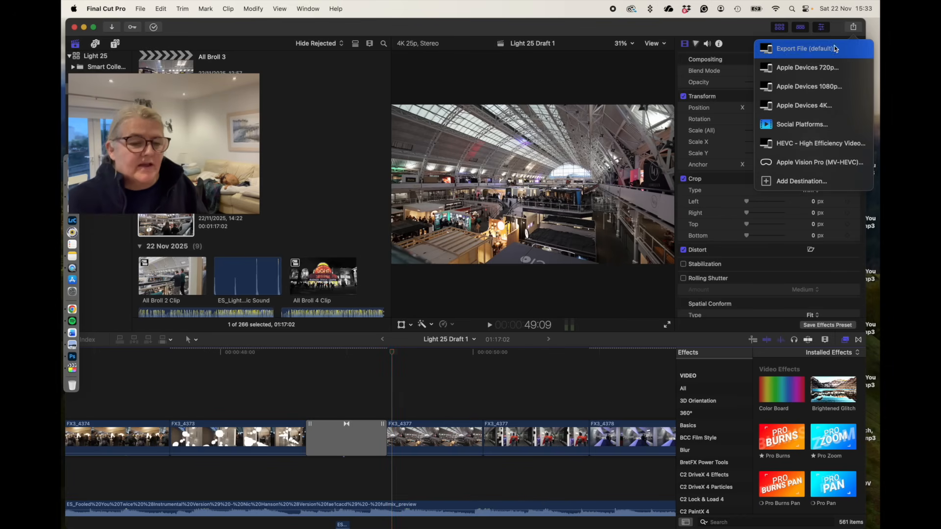
pyautogui.click(805, 49)
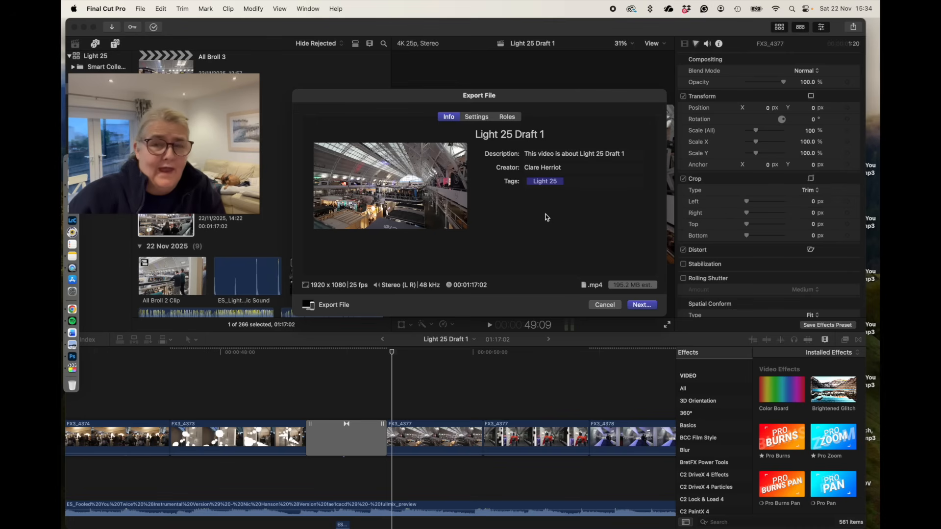
pyautogui.click(477, 118)
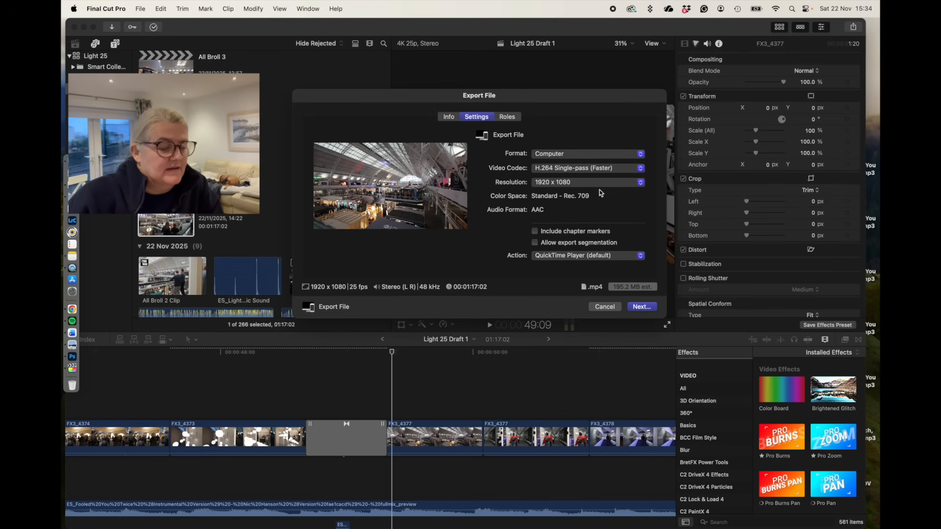
# - Set the export resolution to 3840 x 2160, proceed to the save location and back out of saving
pyautogui.click(601, 186)
pyautogui.click(599, 193)
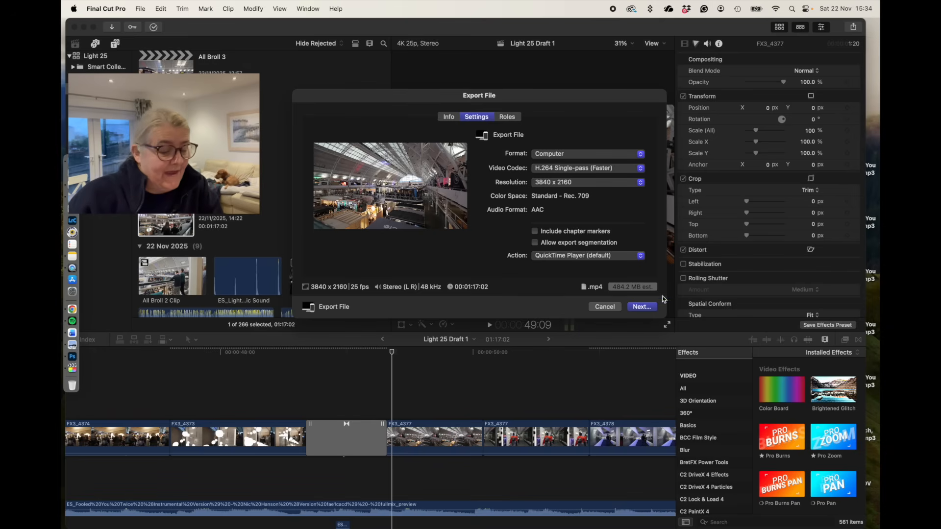
pyautogui.click(642, 307)
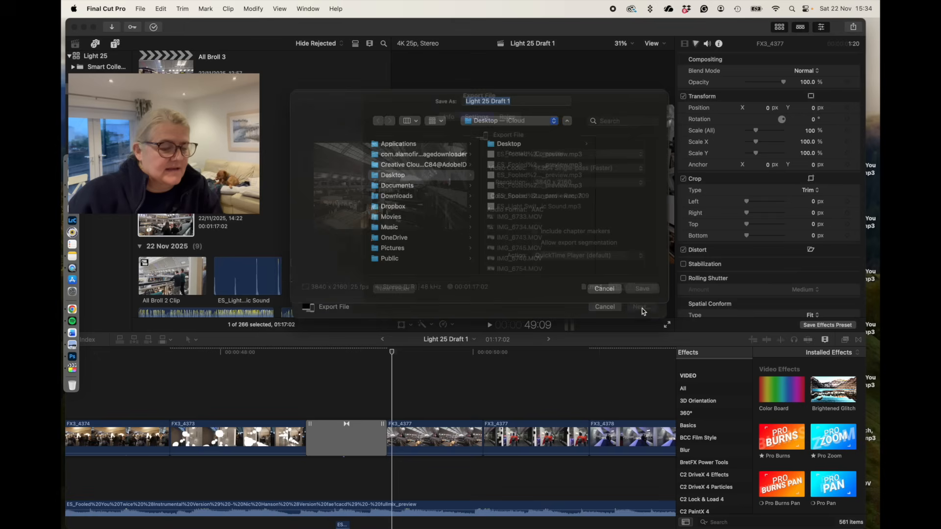
pyautogui.click(605, 300)
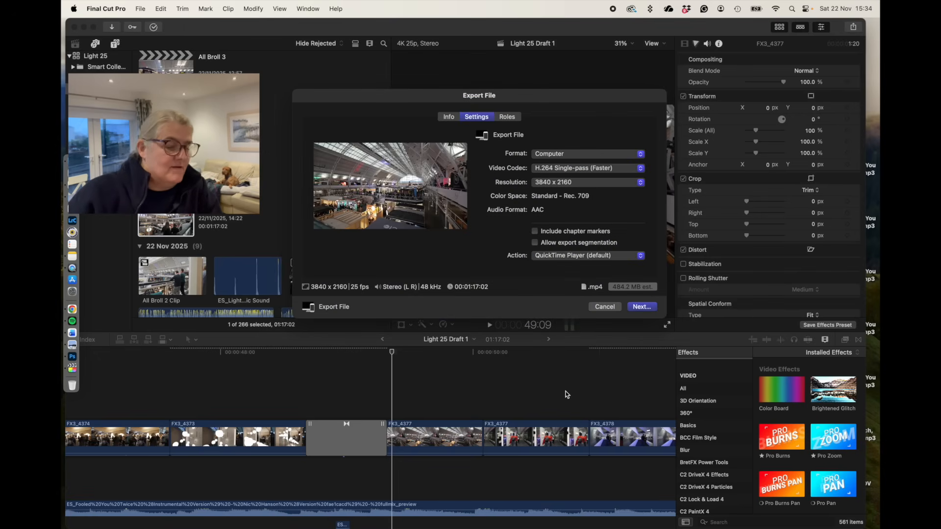
# - Change the export resolution to 1920 x 1080 and cancel the file export
pyautogui.click(606, 186)
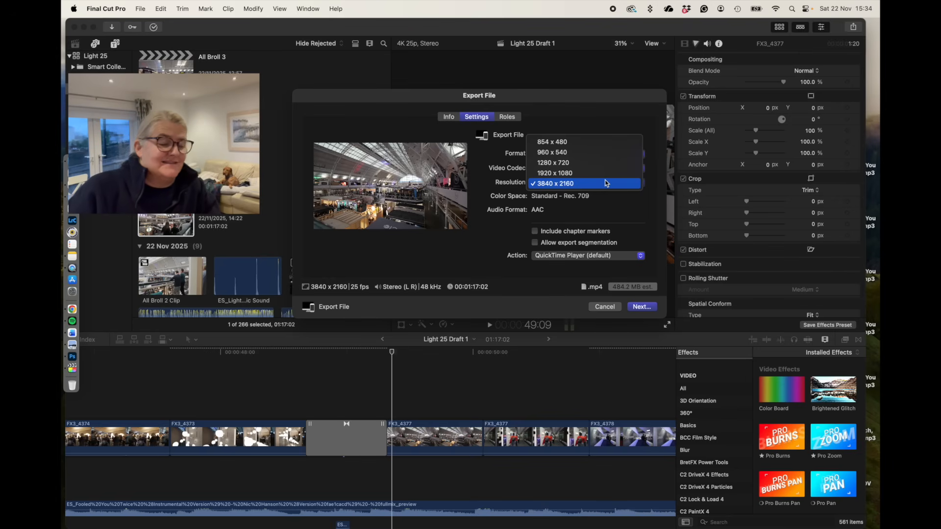
pyautogui.click(604, 177)
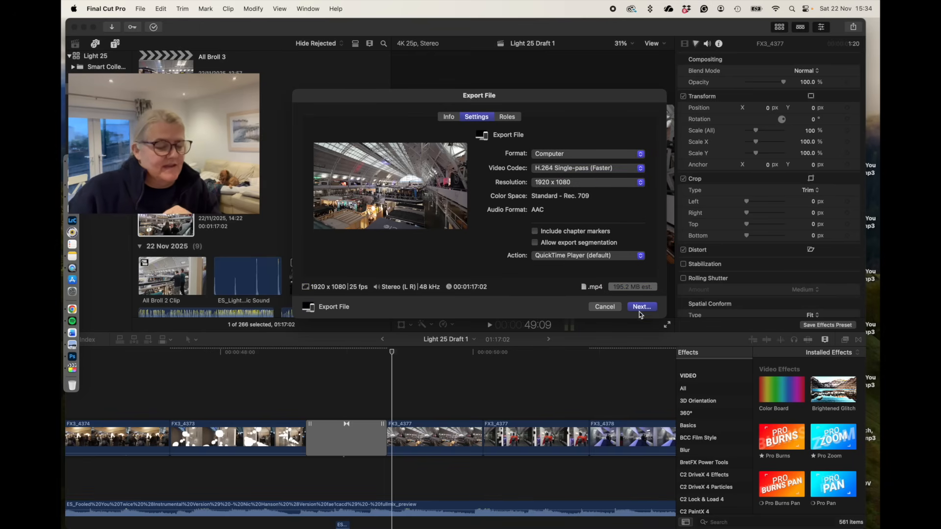
pyautogui.click(605, 307)
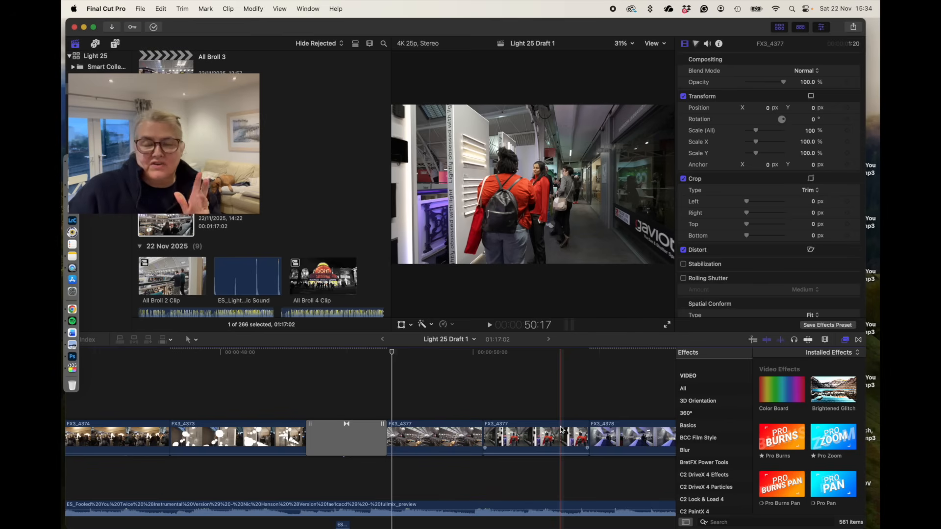